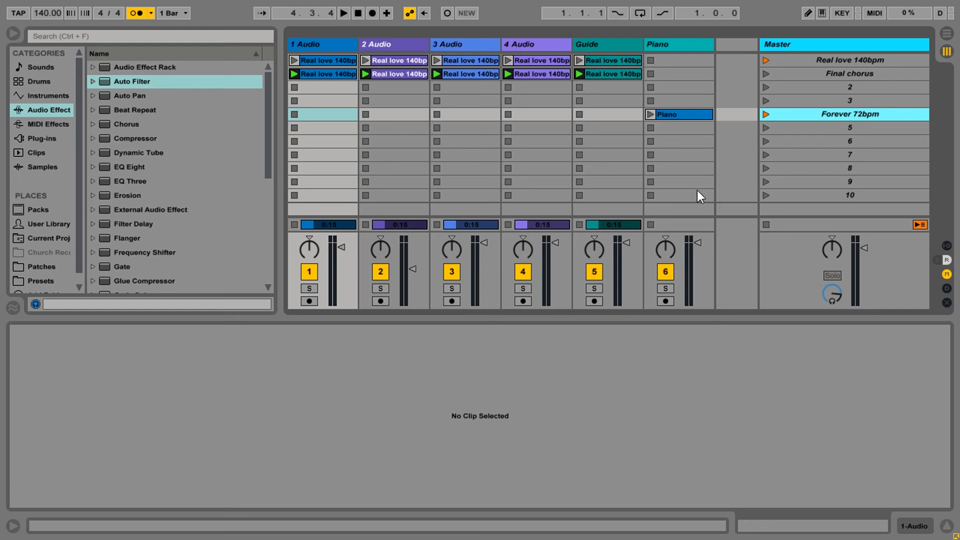
- Play the Real love 140bpm and Final chorus scenes, and check the rows down to the Forever 72bpm scene
{"action": "left_click", "coordinate": [862, 62]}
{"action": "left_click", "coordinate": [819, 73]}
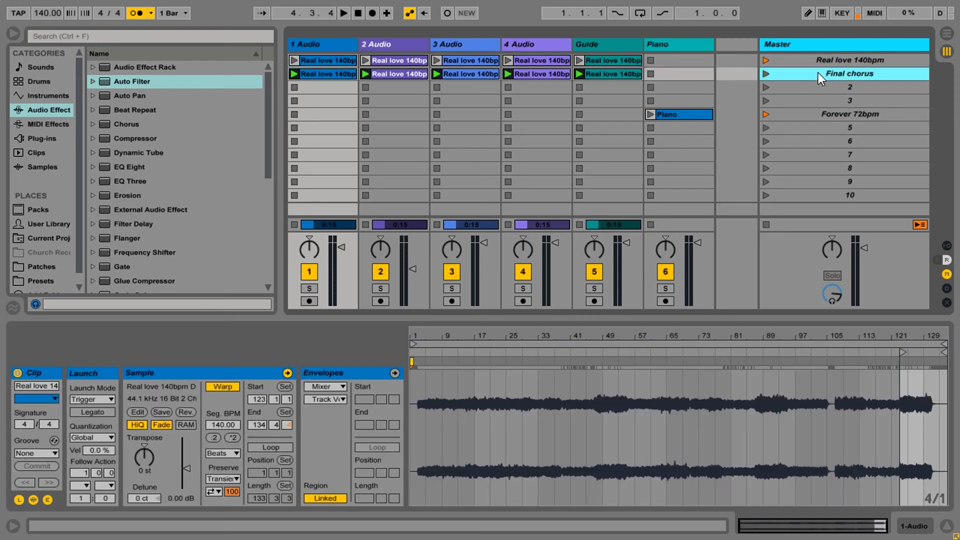
{"action": "left_click", "coordinate": [766, 61]}
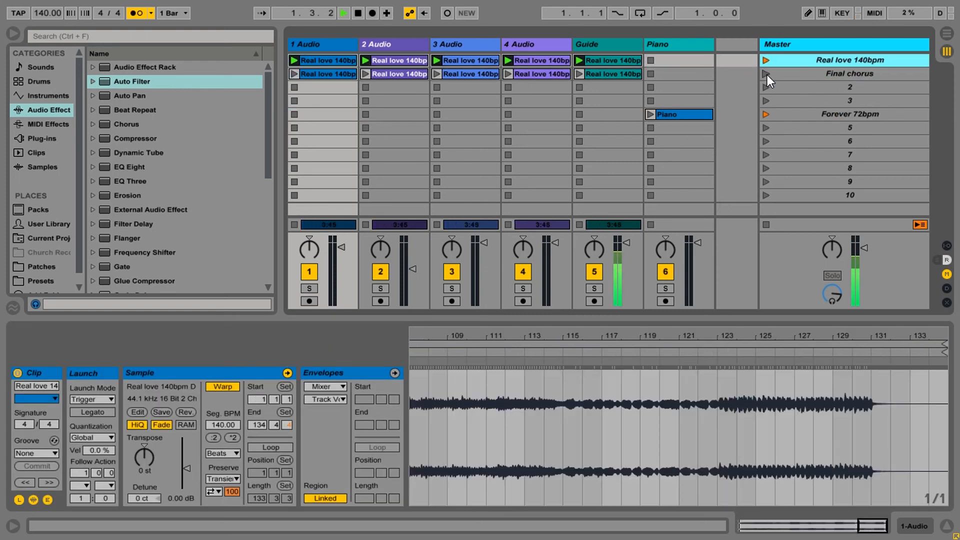
{"action": "left_click", "coordinate": [767, 74]}
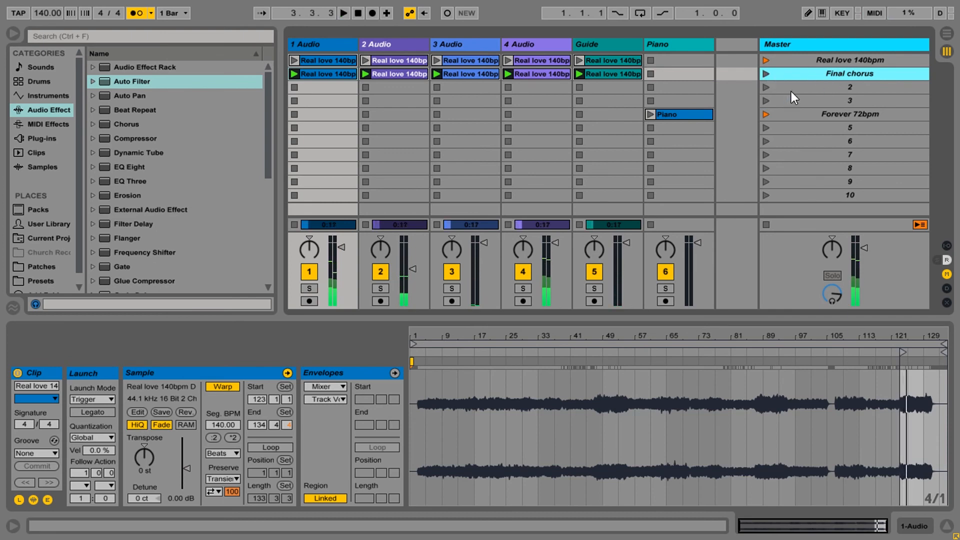
{"action": "left_click", "coordinate": [841, 86]}
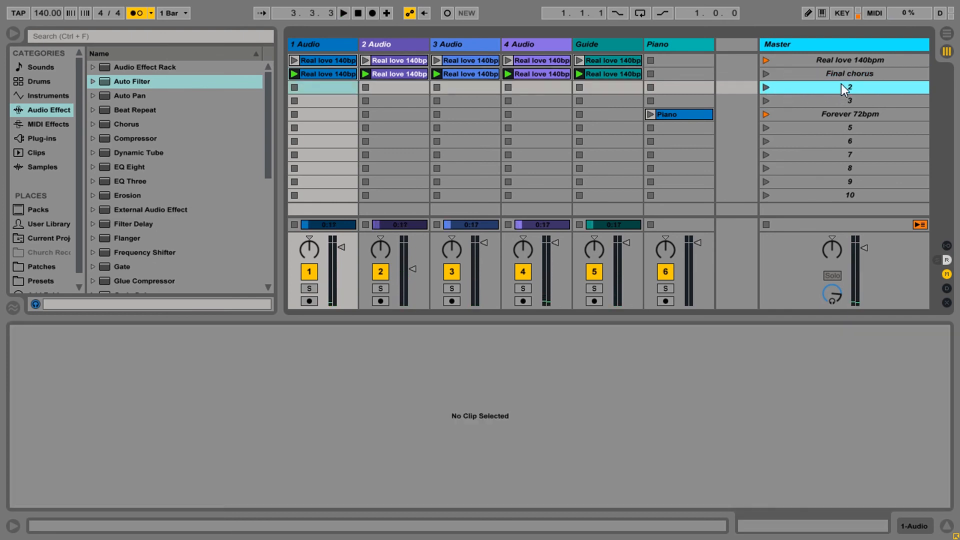
{"action": "left_click", "coordinate": [845, 102]}
{"action": "left_click", "coordinate": [832, 113]}
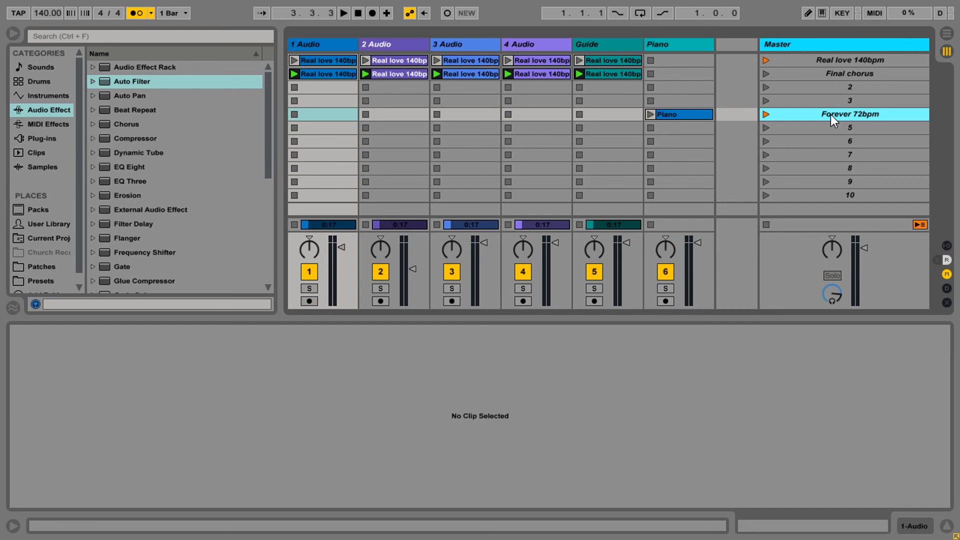
- Insert a new audio track directly after the Piano track
{"action": "left_click", "coordinate": [823, 73]}
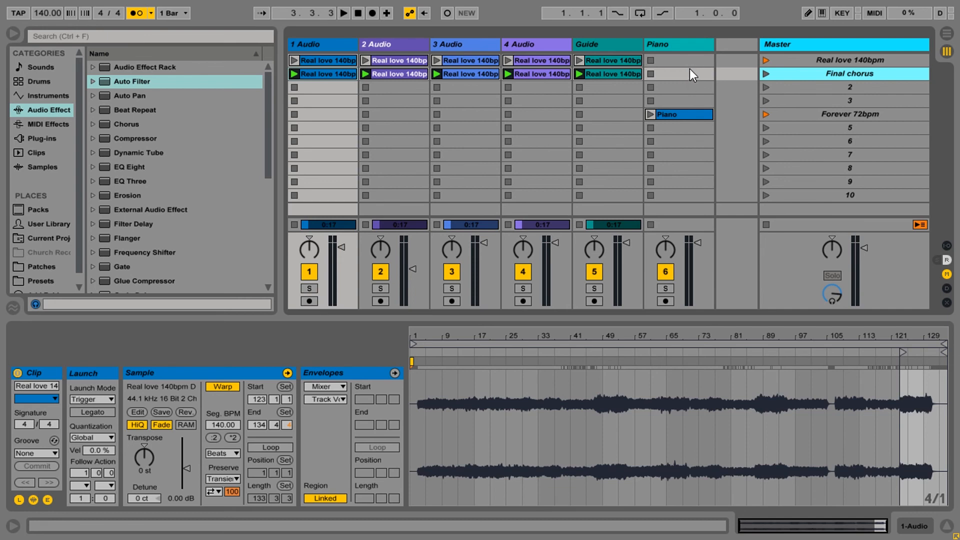
{"action": "mouse_move", "coordinate": [685, 116]}
{"action": "left_mouse_down"}
{"action": "mouse_move", "coordinate": [580, 115]}
{"action": "mouse_move", "coordinate": [673, 110]}
{"action": "left_mouse_up"}
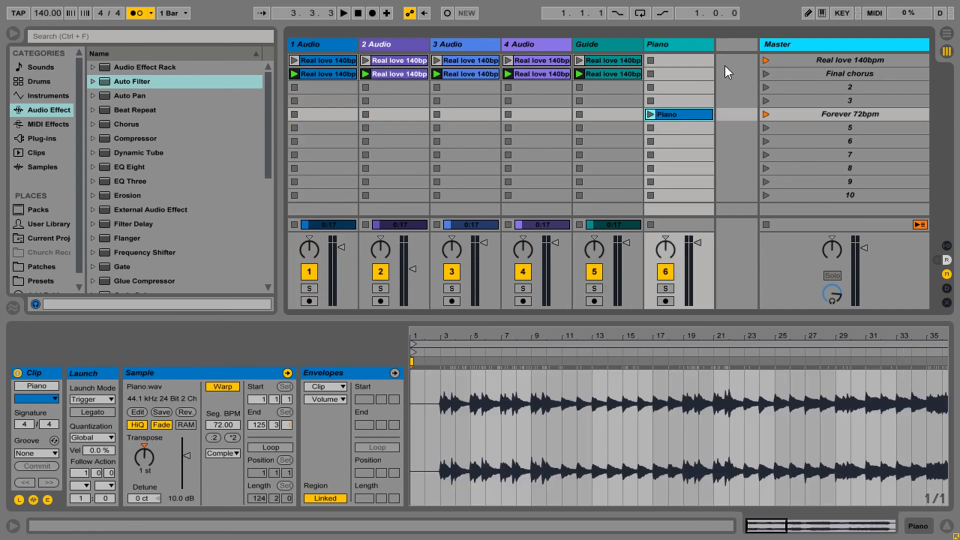
{"action": "key", "text": "ctrl+t"}
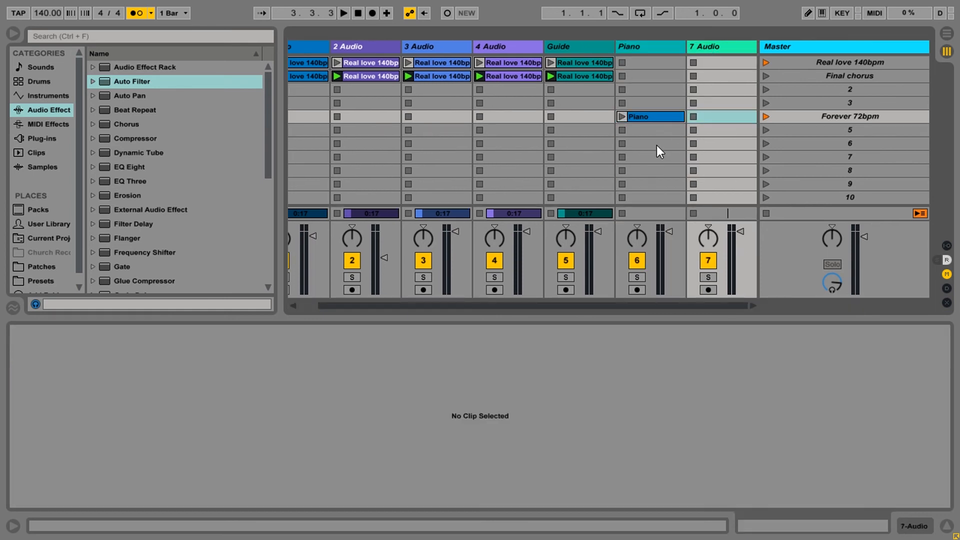
- Search the browser for "pad a" and place Pad A - Simple Simon.flac in the new track's Final chorus slot
{"action": "left_click", "coordinate": [160, 127]}
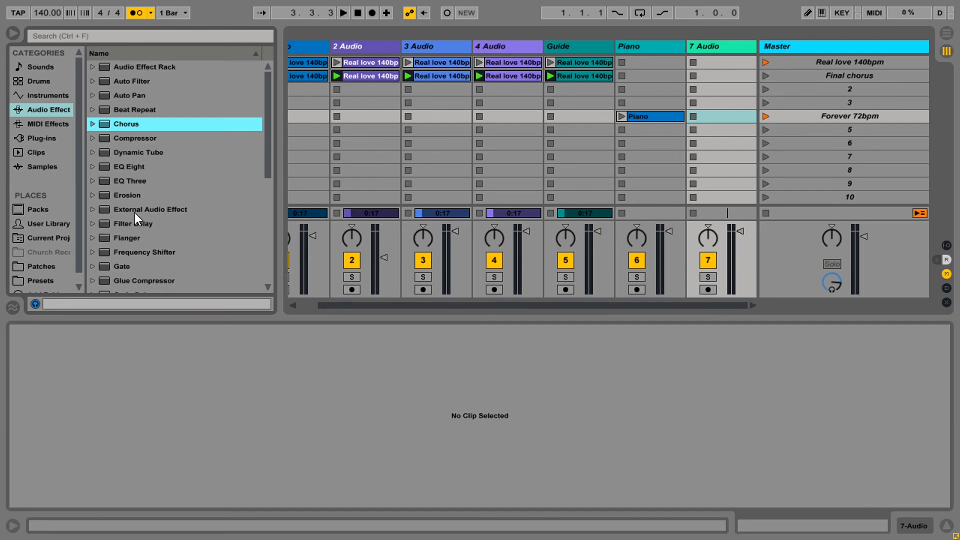
{"action": "key", "text": "ctrl+f"}
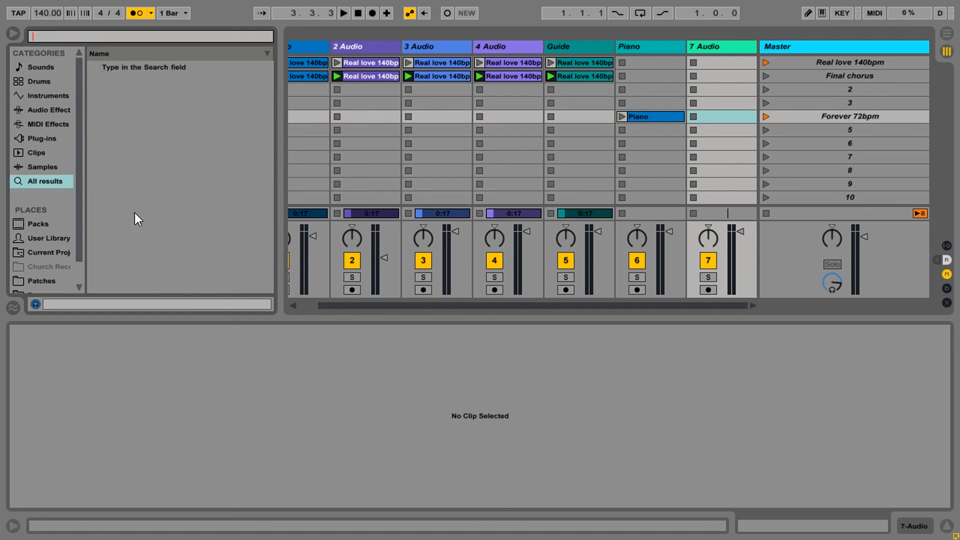
{"action": "type", "text": "pad a"}
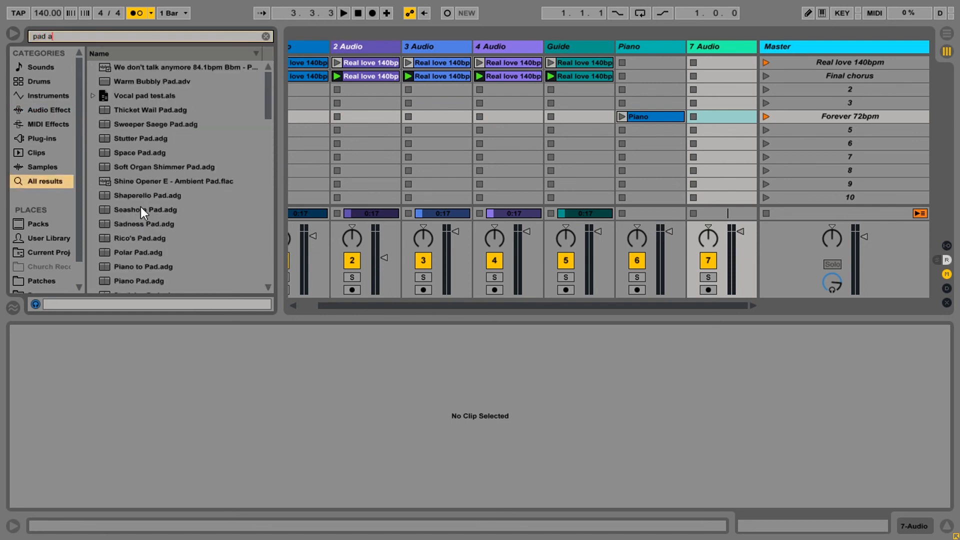
{"action": "scroll", "coordinate": [232, 173], "scroll_direction": "down", "scroll_amount": 6}
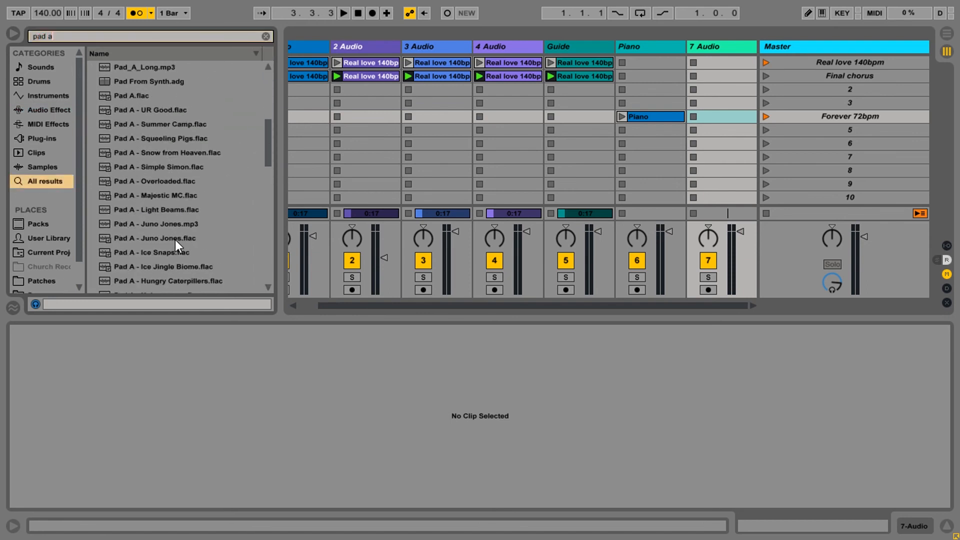
{"action": "scroll", "coordinate": [234, 231], "scroll_direction": "down", "scroll_amount": 1}
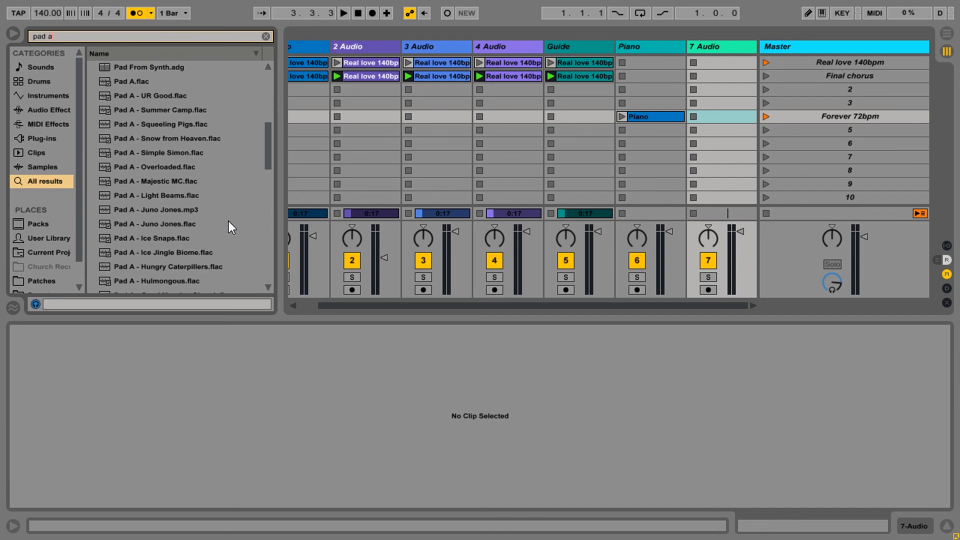
{"action": "left_click_drag", "start_coordinate": [161, 152], "coordinate": [725, 76]}
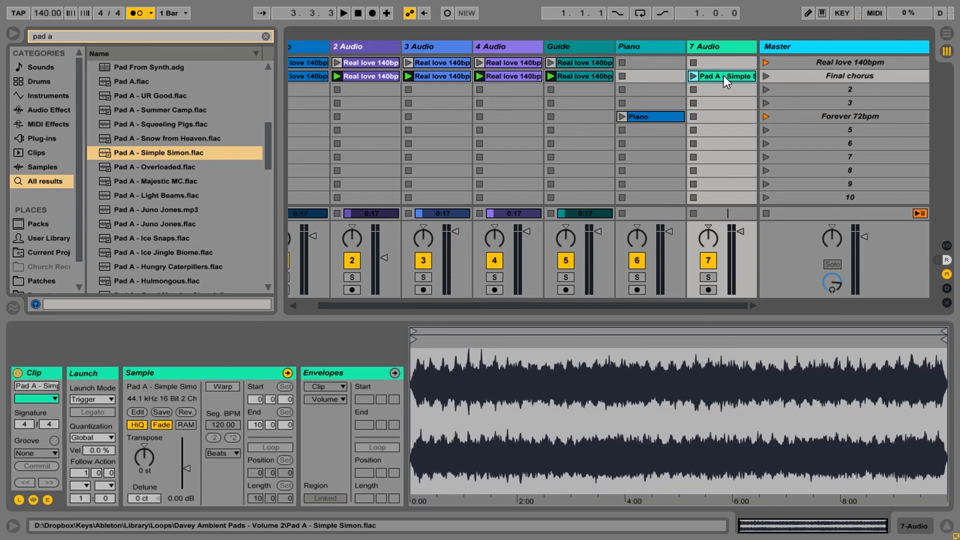
- Play the Final chorus scene with the pad and inspect its Guide, 3 Audio and pad clips
{"action": "left_click", "coordinate": [767, 75]}
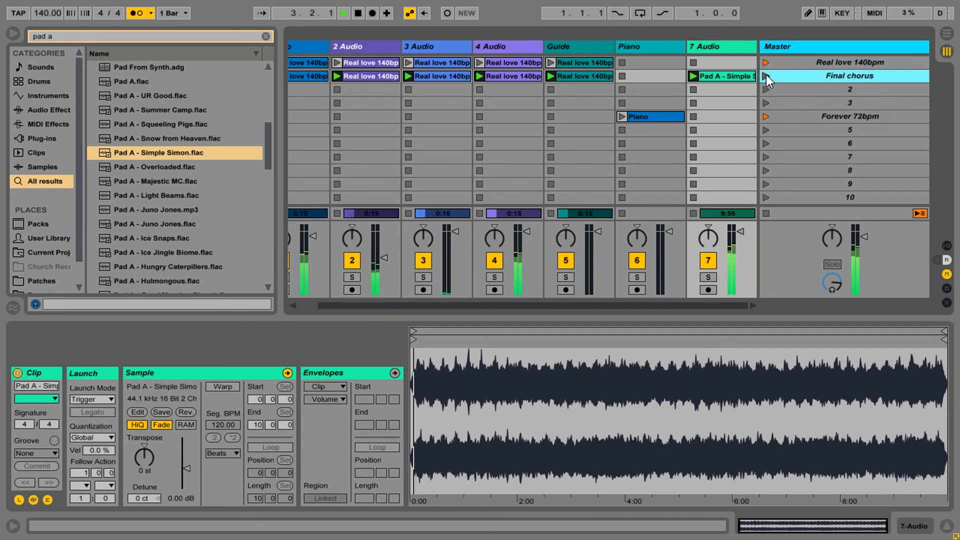
{"action": "left_click", "coordinate": [584, 77]}
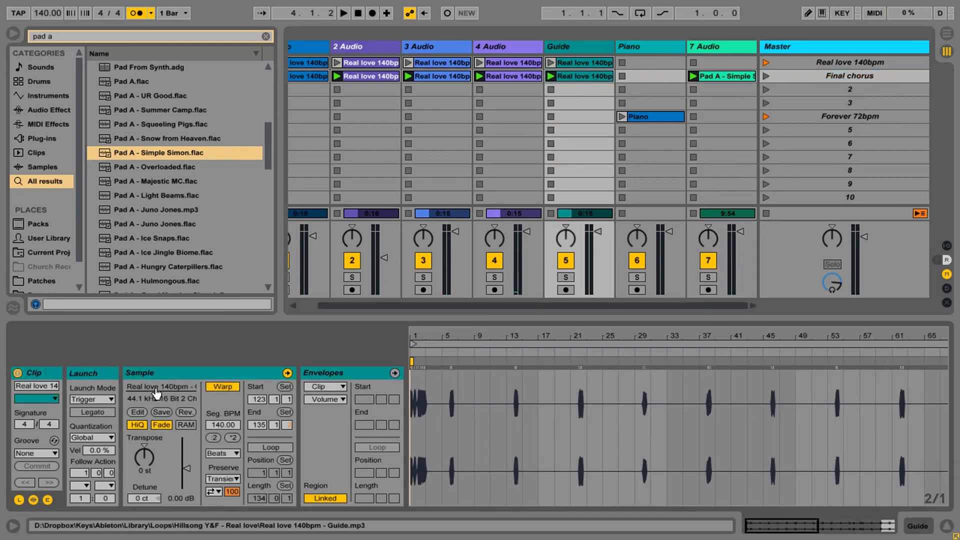
{"action": "left_click", "coordinate": [443, 77]}
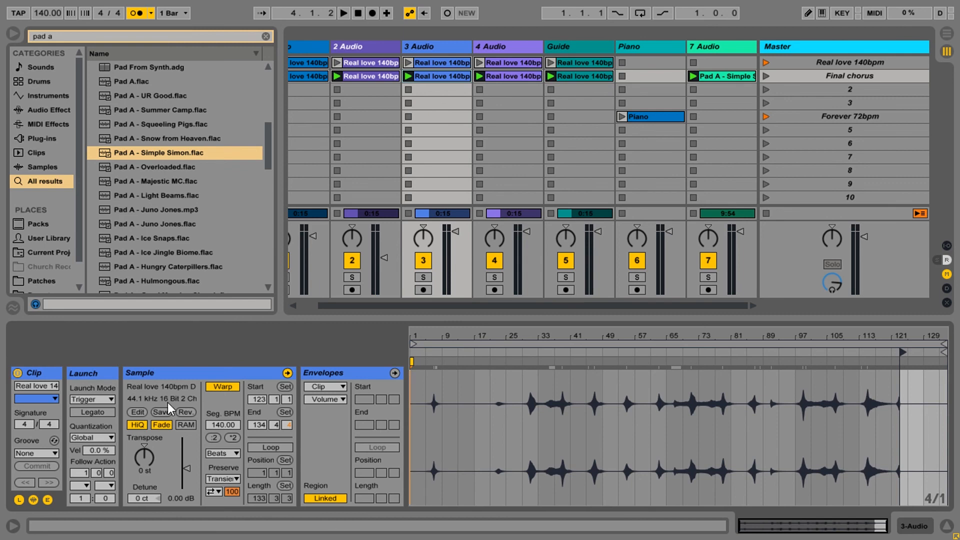
{"action": "left_click", "coordinate": [716, 76]}
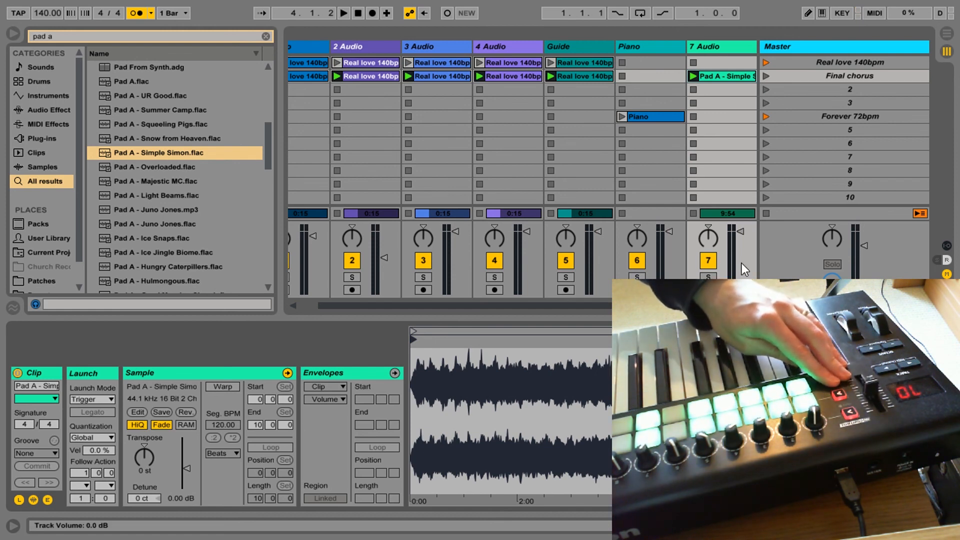
- Lower the Master track volume and delete its CC 7 MIDI mapping
{"action": "left_click_drag", "start_coordinate": [864, 243], "coordinate": [864, 260]}
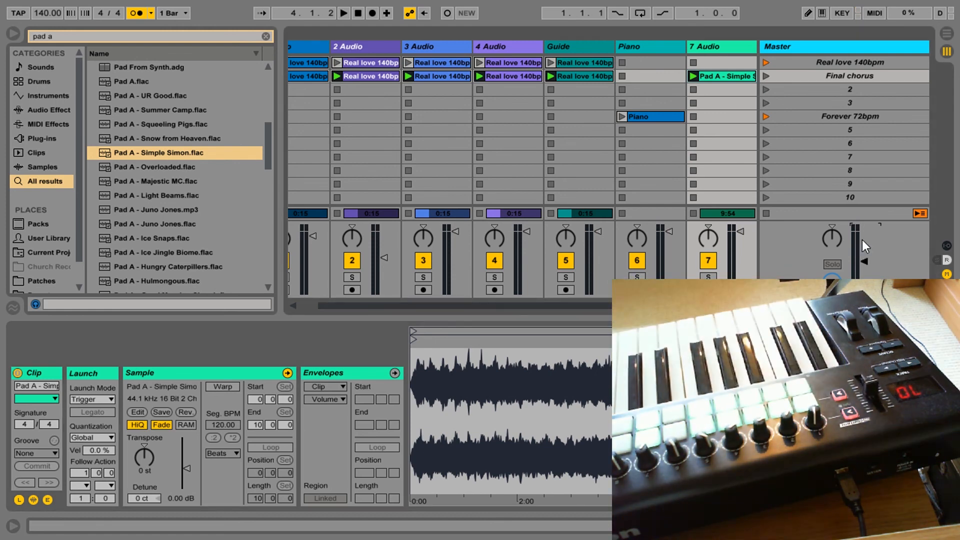
{"action": "key", "text": "ctrl+m"}
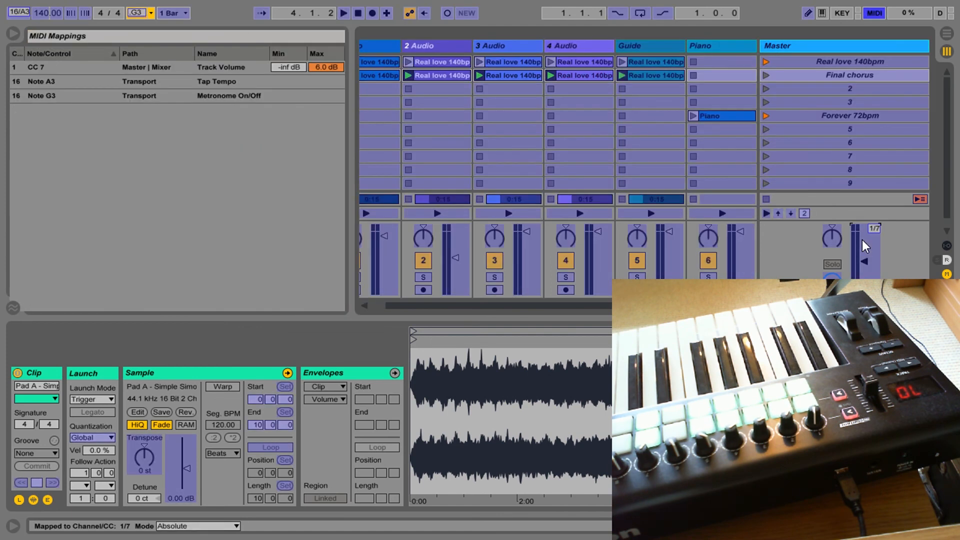
{"action": "key", "text": "Delete"}
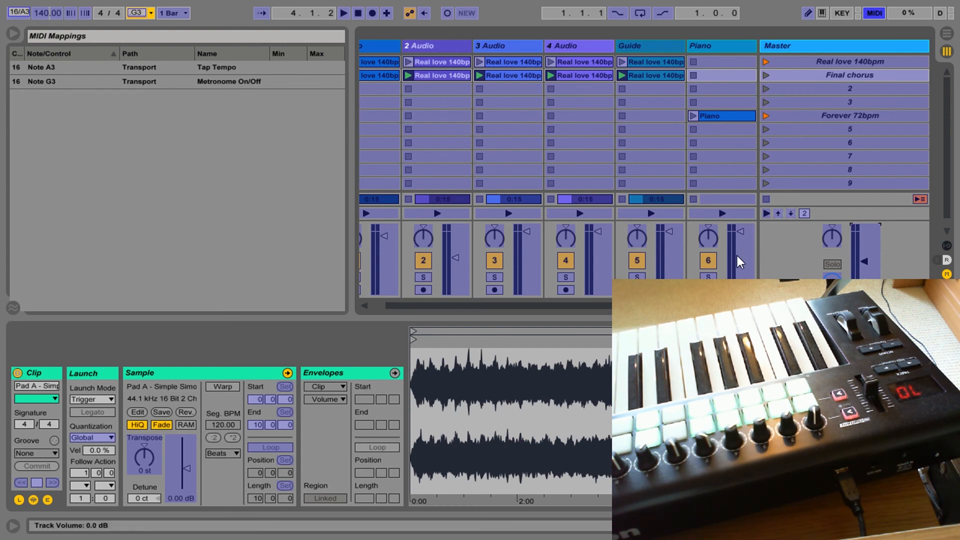
- MIDI-map the 7 Audio track volume to the hardware controller's fader and leave mapping mode
{"action": "scroll", "coordinate": [741, 268], "scroll_direction": "right", "scroll_amount": 3}
{"action": "left_click", "coordinate": [741, 271]}
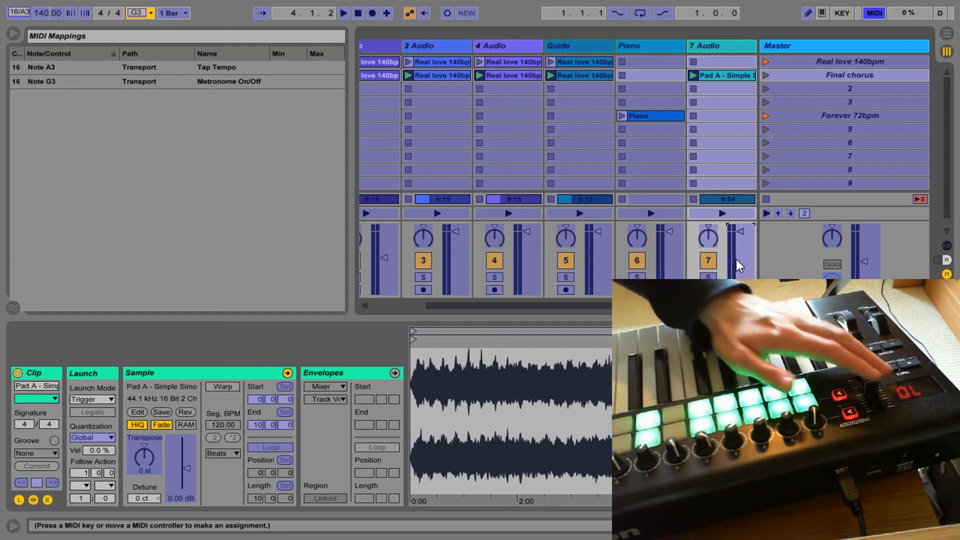
{"action": "key", "text": "ctrl+m"}
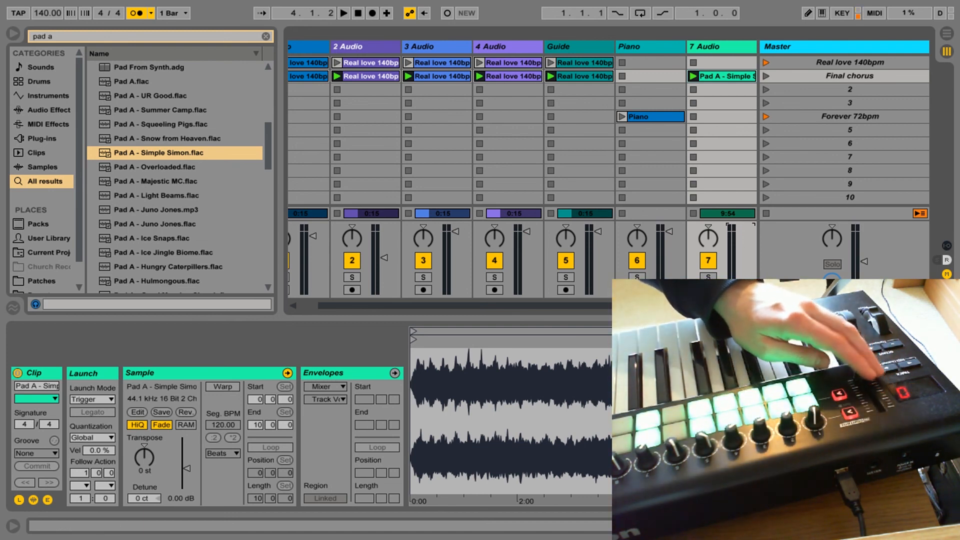
- Play the Final chorus scene with the pad, raise the Master volume during playback, and stop the transport
{"action": "left_click", "coordinate": [769, 73]}
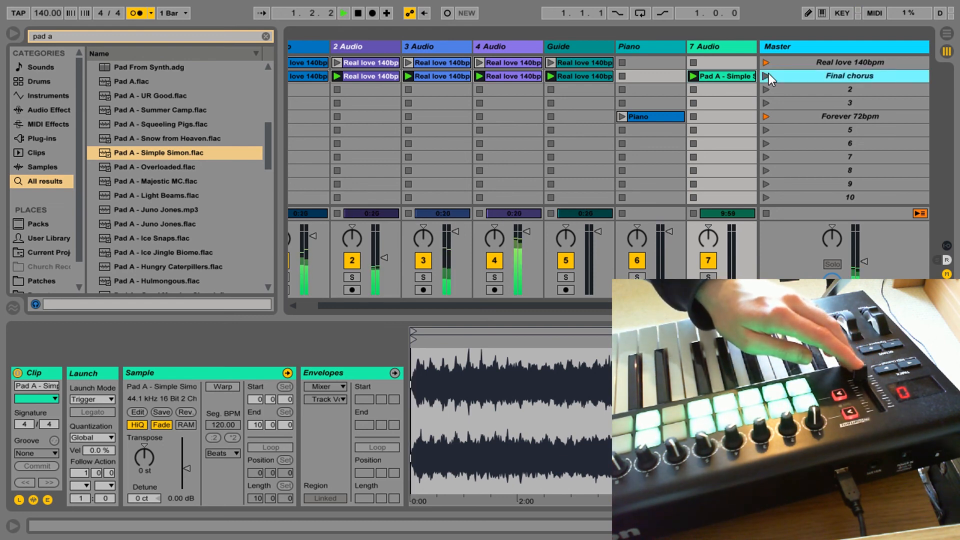
{"action": "left_click_drag", "start_coordinate": [857, 262], "coordinate": [856, 242]}
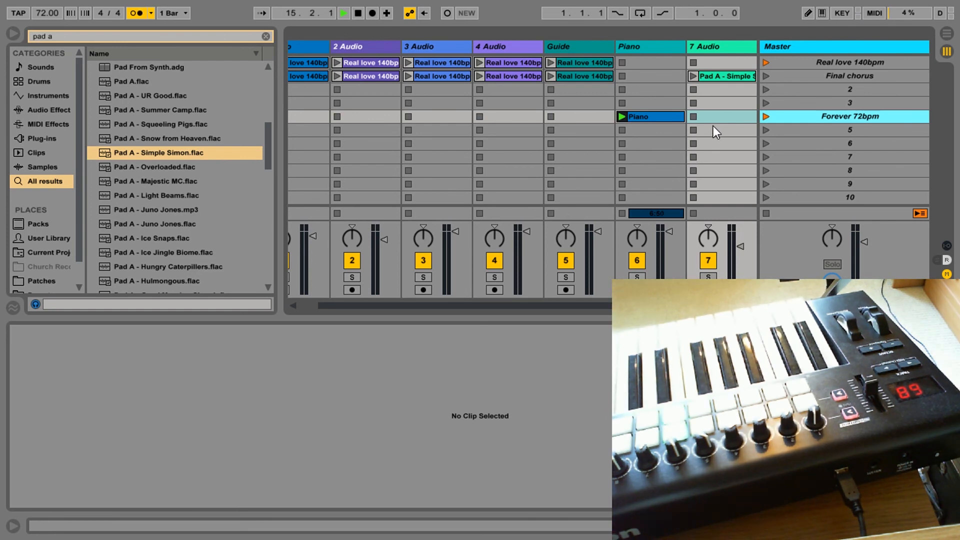
{"action": "key", "text": "space"}
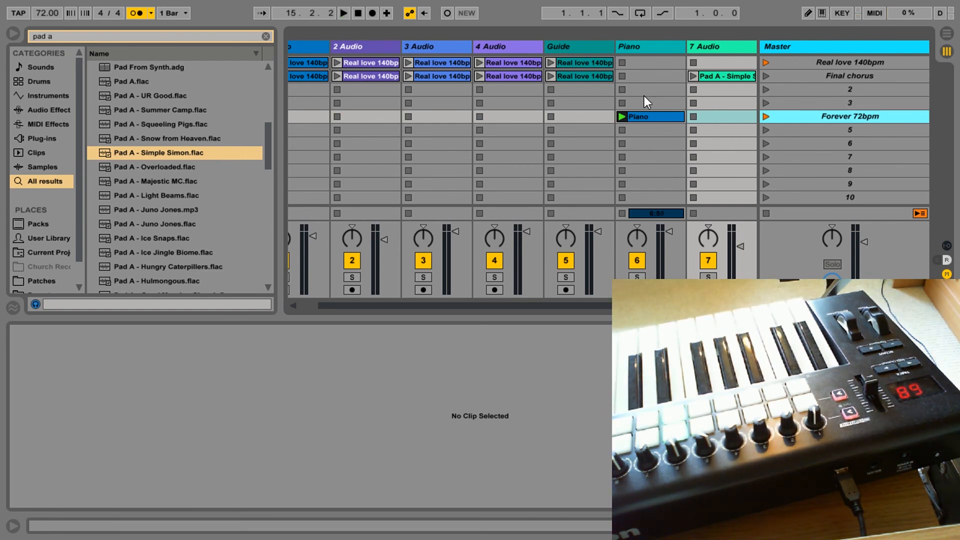
- Launch the Forever 72bpm scene briefly, and remove the stop button from its empty 7 Audio slot
{"action": "left_click", "coordinate": [741, 113]}
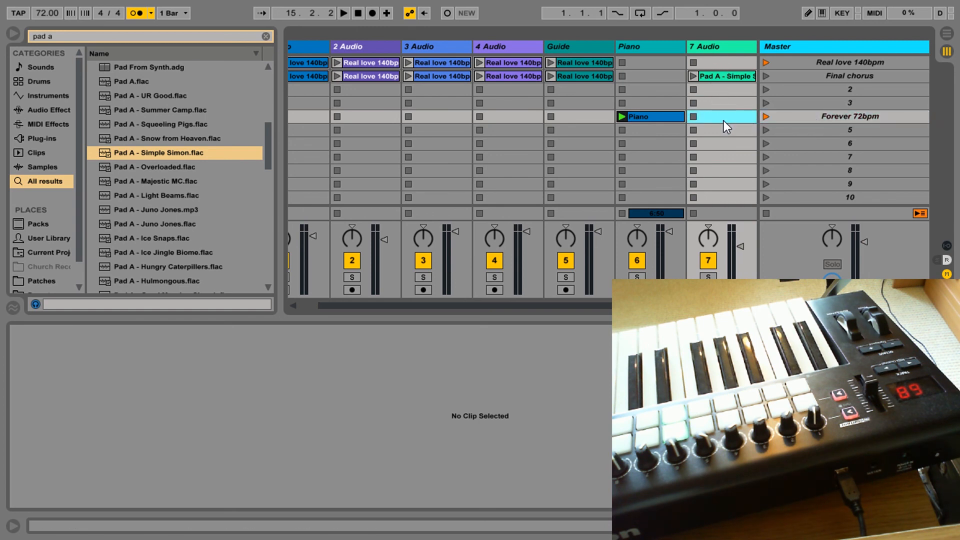
{"action": "left_click", "coordinate": [788, 119]}
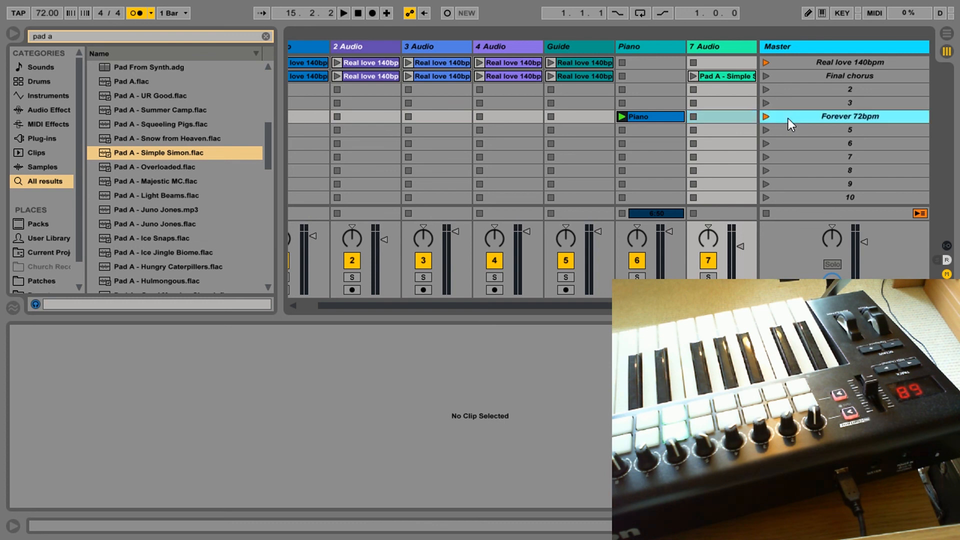
{"action": "left_click", "coordinate": [768, 117]}
{"action": "key", "text": "space"}
{"action": "right_click", "coordinate": [719, 116]}
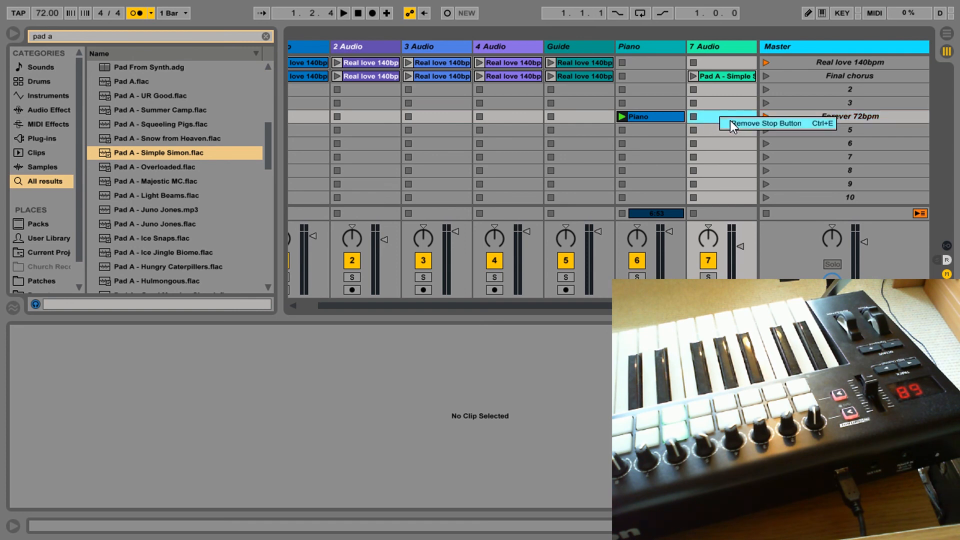
{"action": "left_click", "coordinate": [731, 123]}
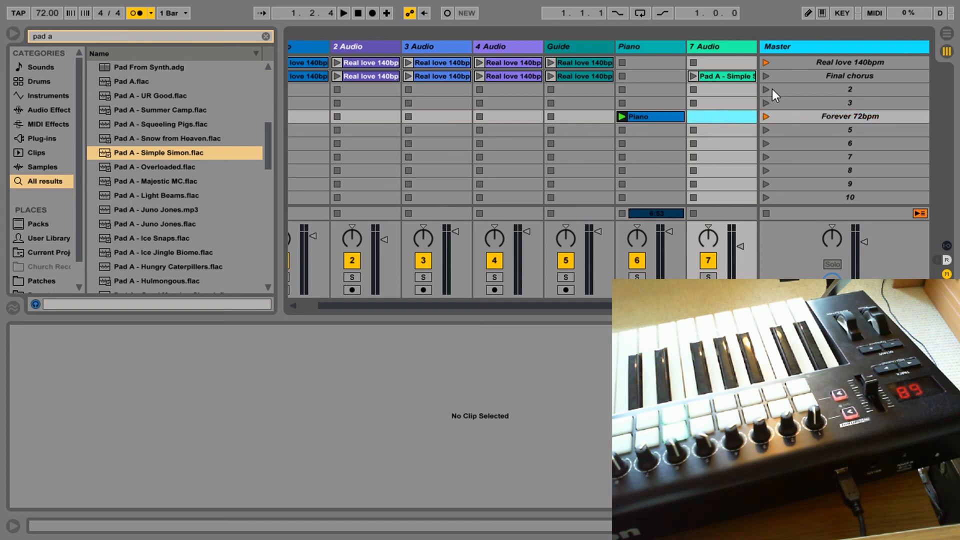
- Rename the Final chorus scene to "Final chorus 140bpm"
{"action": "left_click", "coordinate": [785, 77]}
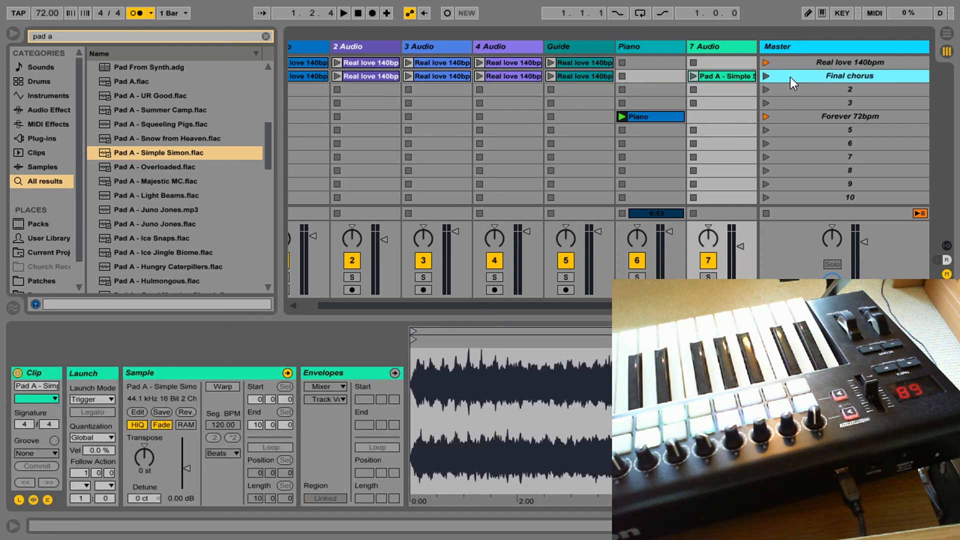
{"action": "key", "text": "ctrl+r"}
{"action": "key", "text": "Right"}
{"action": "type", "text": "140bpm"}
- Test the transition by playing the Final chorus 140bpm scene followed by Forever 72bpm, and stop playback
{"action": "left_click", "coordinate": [764, 76]}
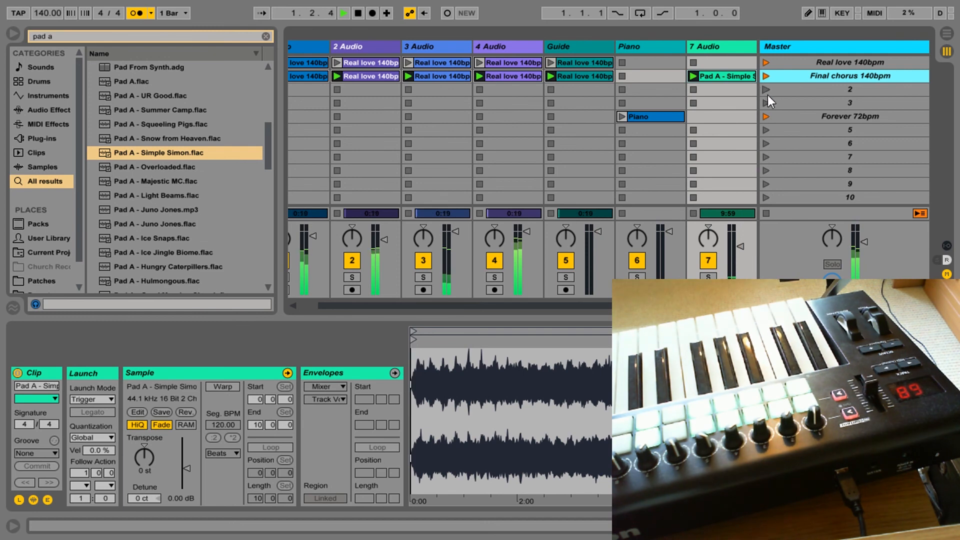
{"action": "left_click", "coordinate": [767, 118]}
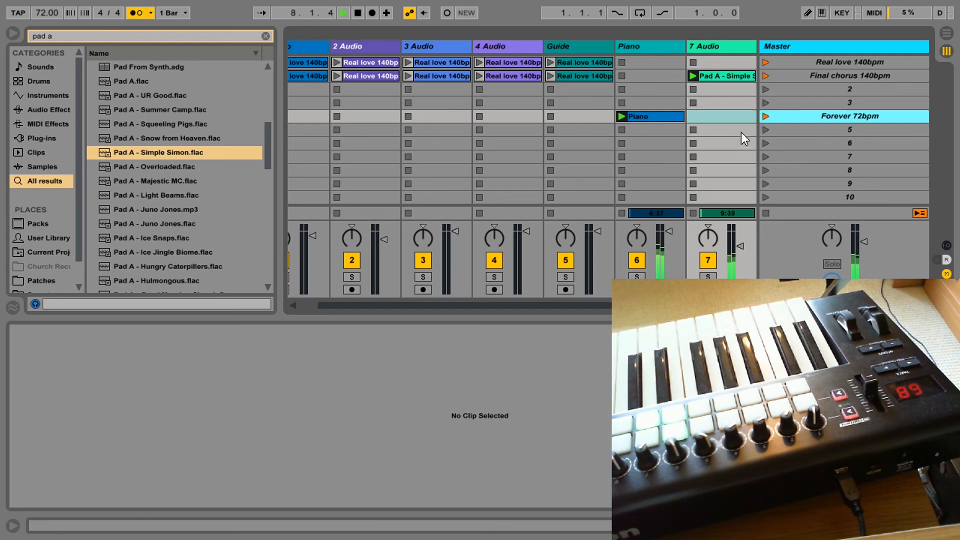
{"action": "key", "text": "space"}
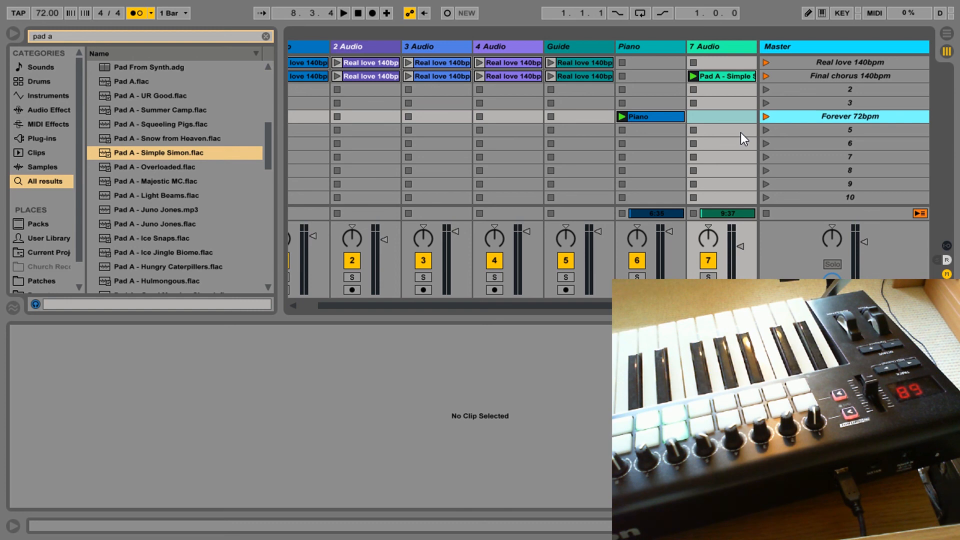
- Resume playback, raise the 7 Audio pad track's volume slightly, and stop the transport
{"action": "key", "text": "space"}
{"action": "mouse_move", "coordinate": [740, 247]}
{"action": "left_mouse_down"}
{"action": "mouse_move", "coordinate": [740, 272]}
{"action": "mouse_move", "coordinate": [740, 245]}
{"action": "left_mouse_up"}
{"action": "key", "text": "space"}
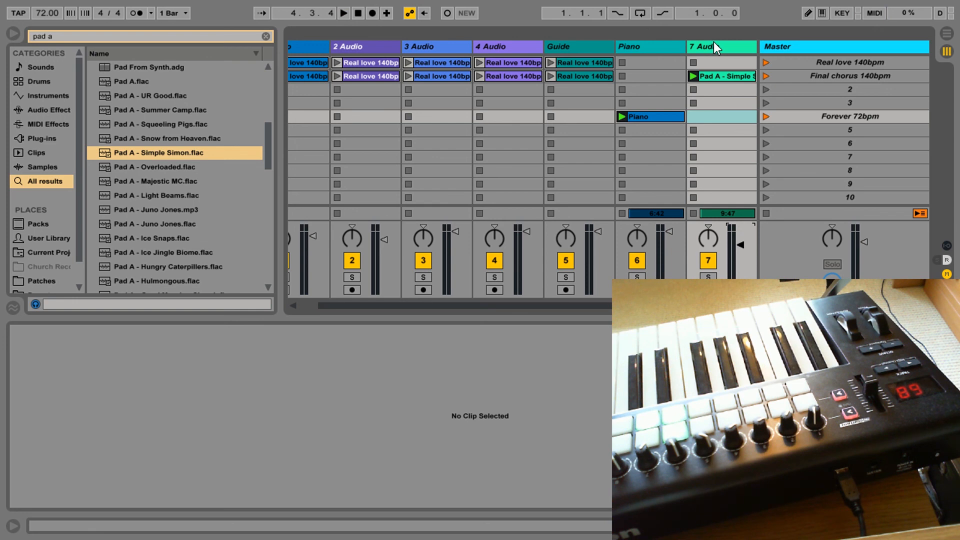
- Select the 7 Audio track and search the browser's audio effects for "filter"
{"action": "left_click", "coordinate": [778, 41]}
{"action": "left_click", "coordinate": [749, 44]}
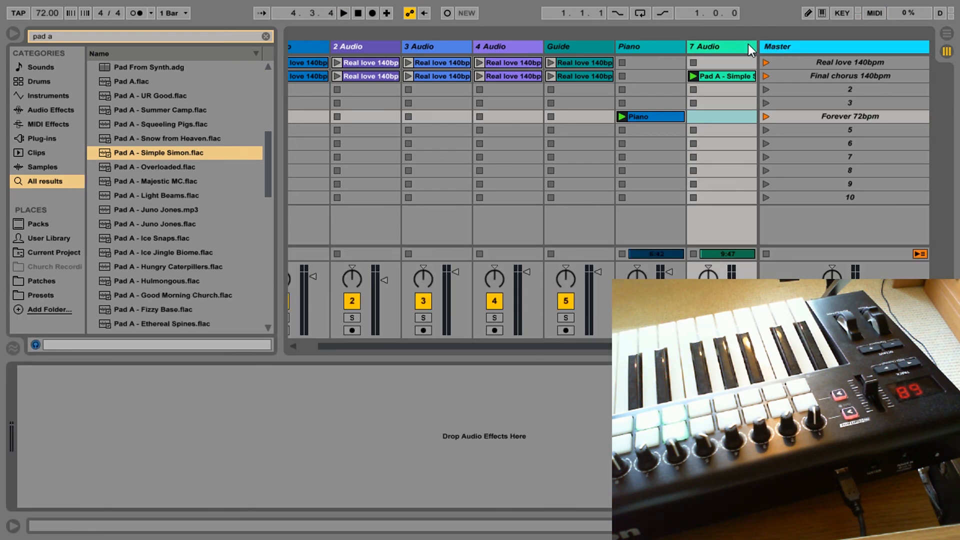
{"action": "key", "text": "ctrl+f"}
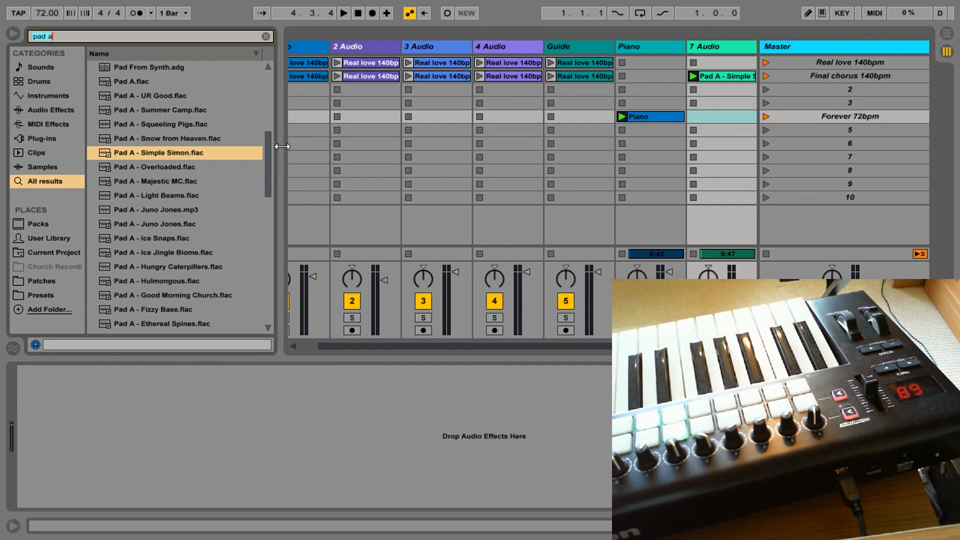
{"action": "key", "text": "BackSpace"}
{"action": "type", "text": "filter"}
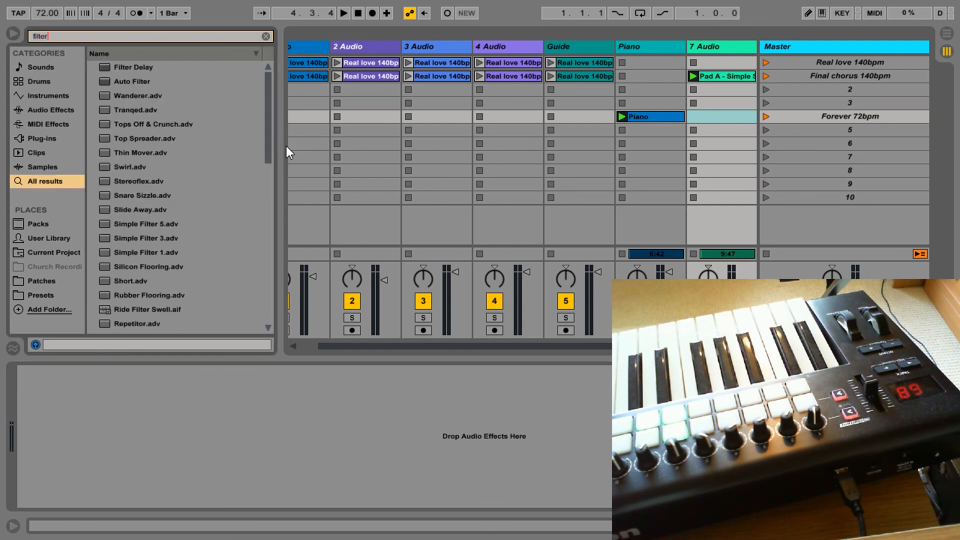
{"action": "left_click", "coordinate": [65, 101]}
{"action": "left_click", "coordinate": [74, 110]}
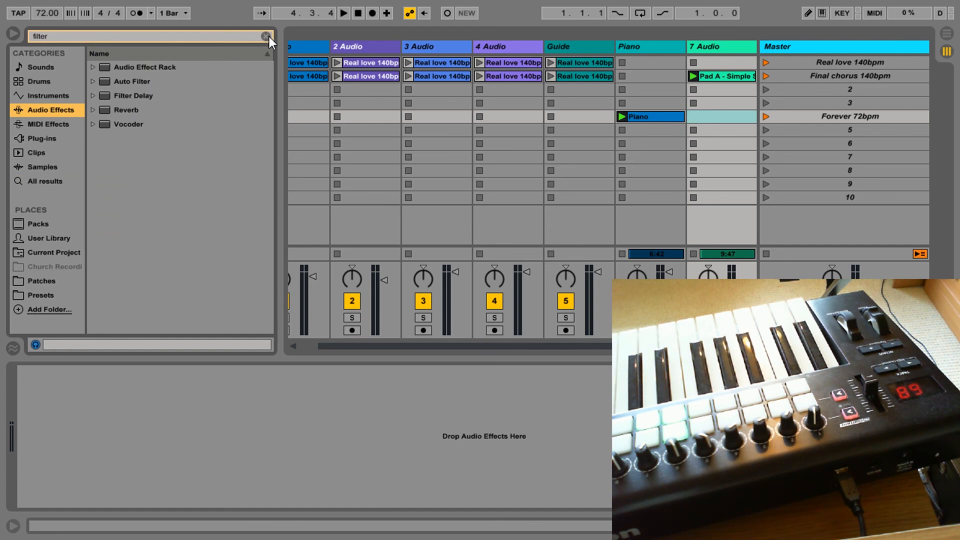
- Clear the browser search and add the Auto Filter audio effect to the 7 Audio track
{"action": "left_click", "coordinate": [266, 37]}
{"action": "left_click", "coordinate": [146, 81]}
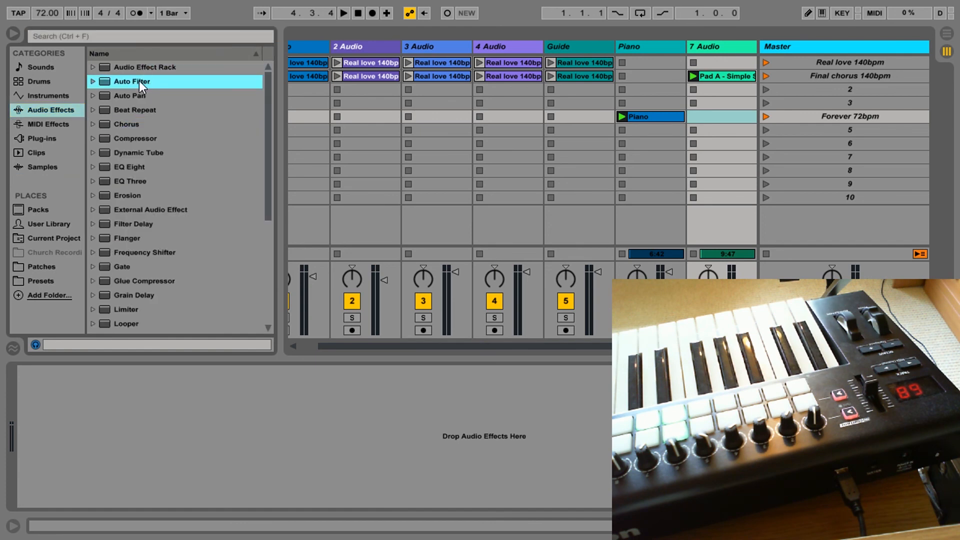
{"action": "left_click", "coordinate": [724, 46]}
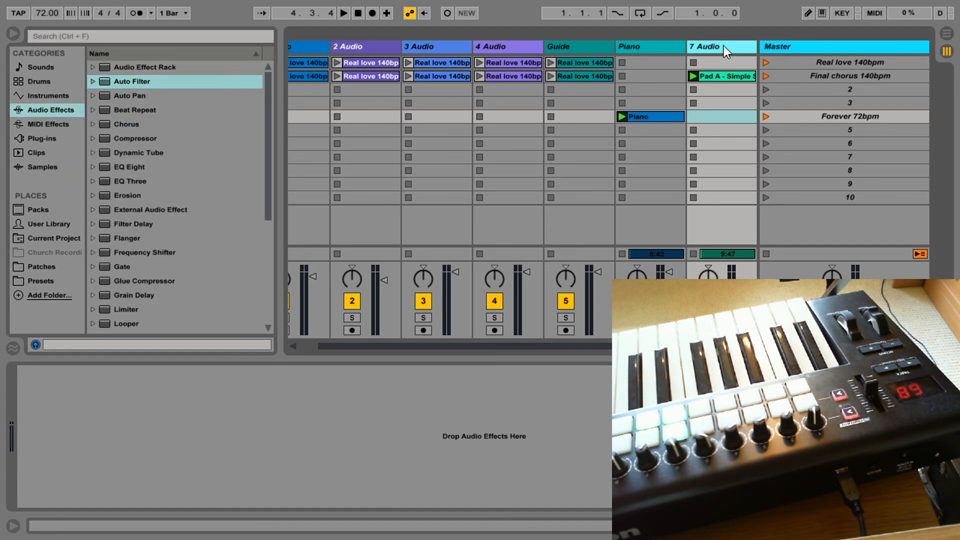
{"action": "double_click", "coordinate": [710, 46]}
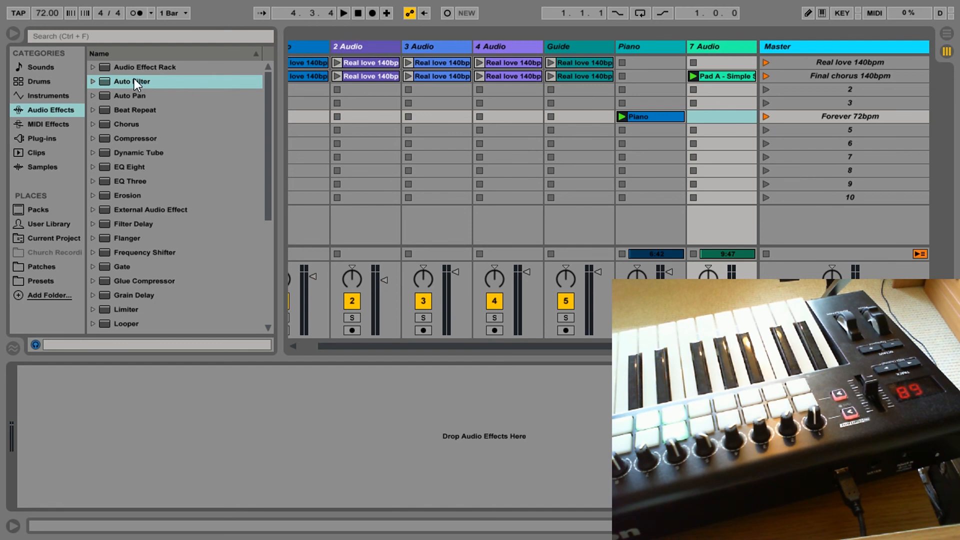
{"action": "left_click_drag", "start_coordinate": [100, 82], "coordinate": [160, 85]}
{"action": "double_click", "coordinate": [160, 85]}
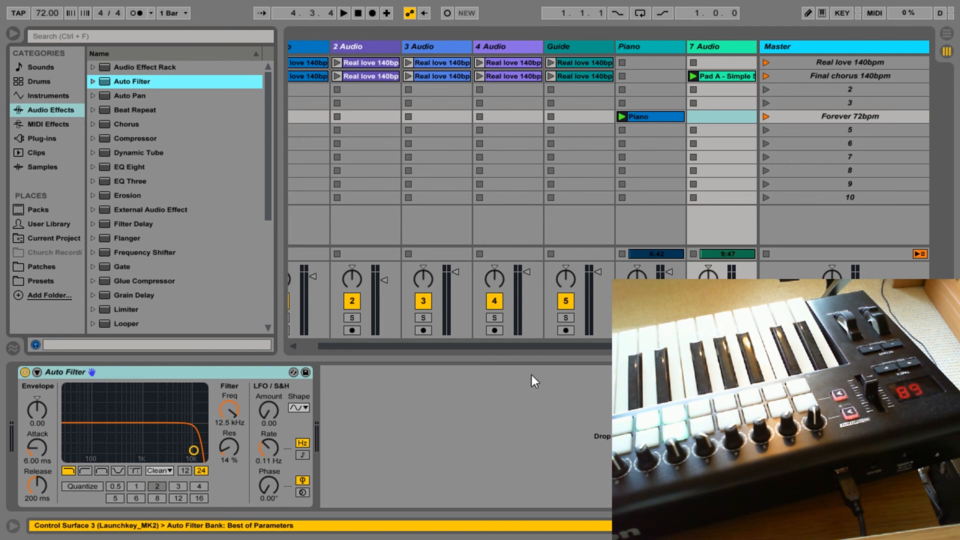
- Start playback, lower the Auto Filter frequency to about 552 Hz, and raise the 7 Audio track volume
{"action": "key", "text": "space"}
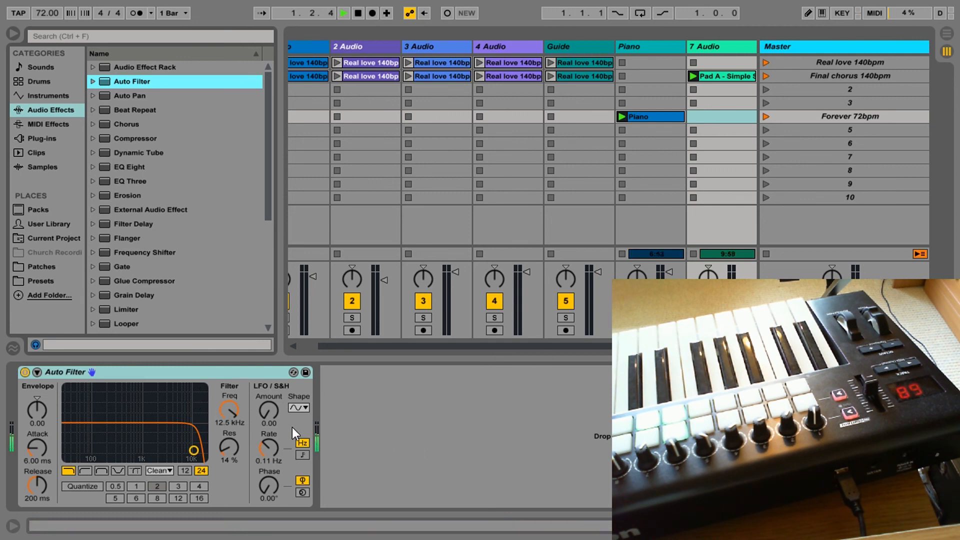
{"action": "left_click_drag", "start_coordinate": [233, 410], "coordinate": [233, 436]}
{"action": "left_click_drag", "start_coordinate": [740, 299], "coordinate": [740, 277]}
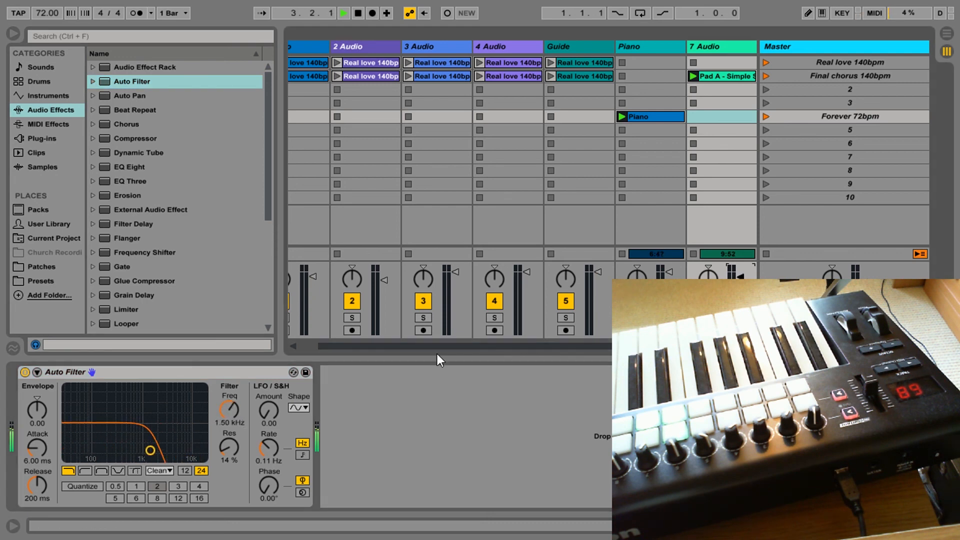
{"action": "left_click_drag", "start_coordinate": [226, 409], "coordinate": [226, 425]}
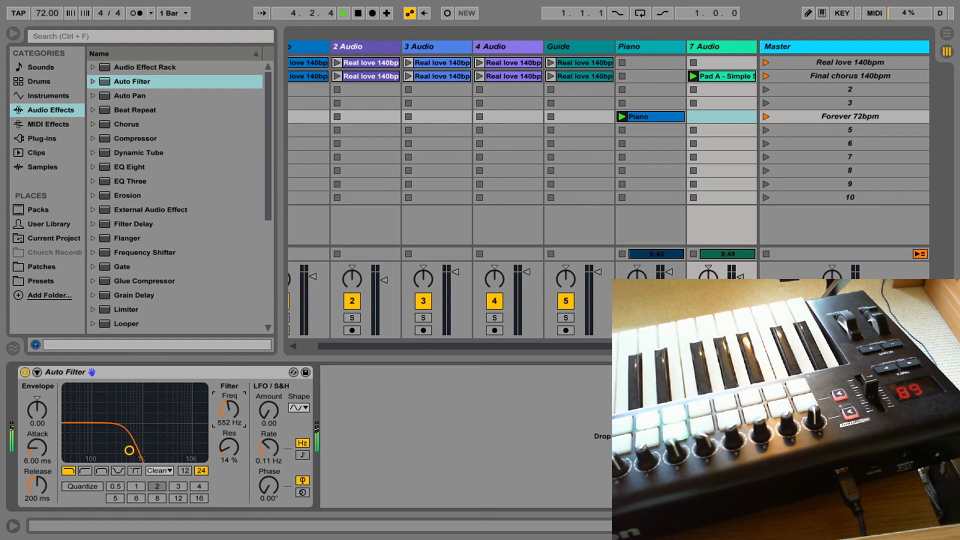
{"action": "left_click_drag", "start_coordinate": [740, 277], "coordinate": [741, 274]}
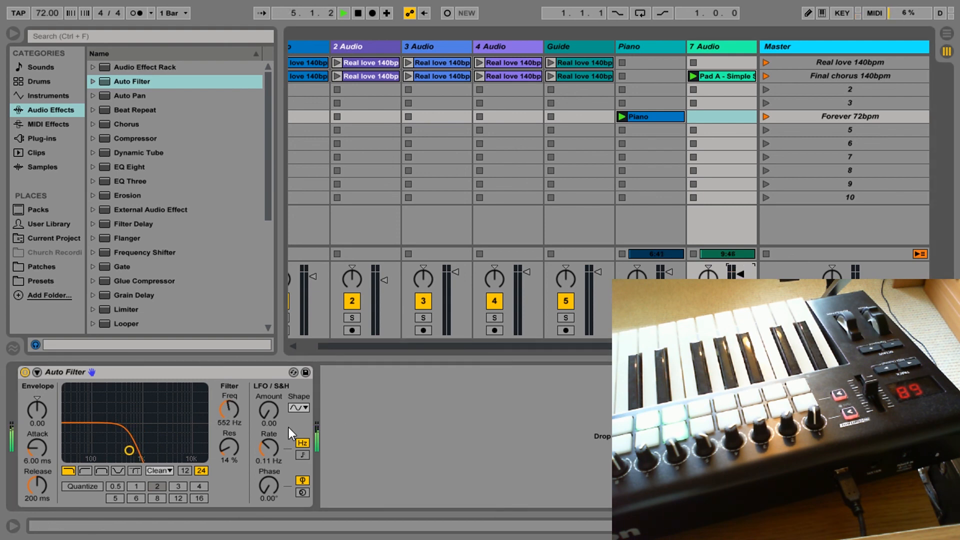
- Sweep the Auto Filter frequency up to 19.9 kHz and back to 552 Hz, and settle it at about 682 Hz
{"action": "left_click_drag", "start_coordinate": [220, 407], "coordinate": [221, 353]}
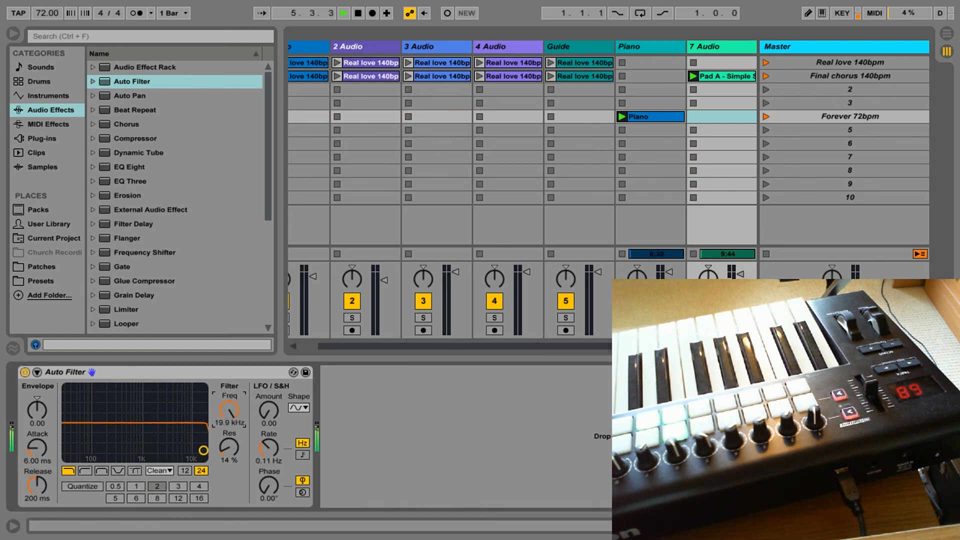
{"action": "left_click_drag", "start_coordinate": [229, 410], "coordinate": [229, 463]}
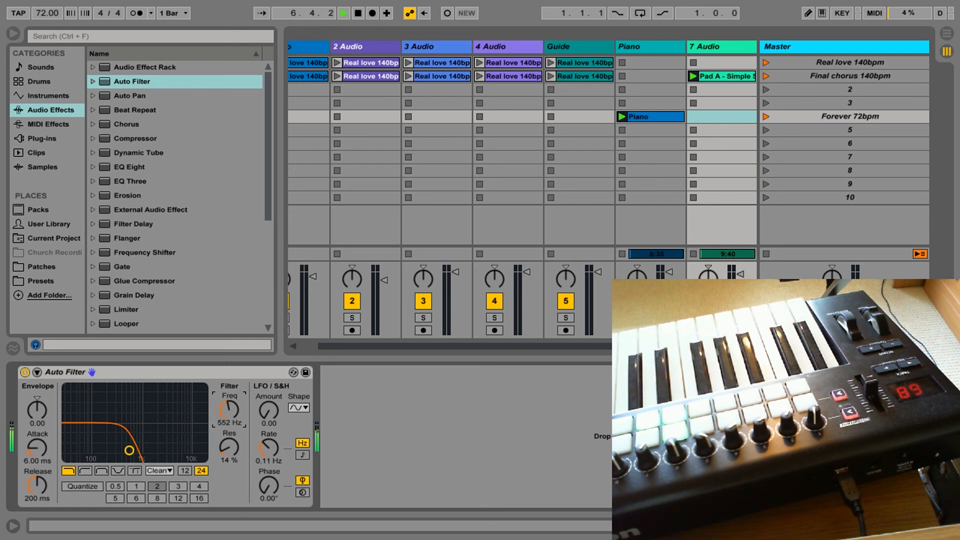
{"action": "left_click_drag", "start_coordinate": [230, 410], "coordinate": [229, 406]}
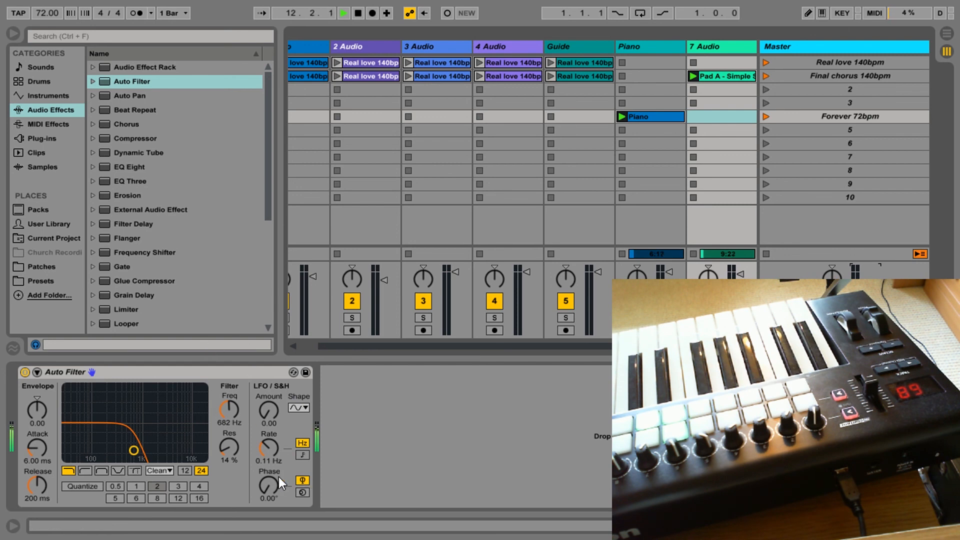
- MIDI-map the 7 Audio Auto Filter's frequency to the controller's CC 1 wheel, and raise the master volume
{"action": "key", "text": "ctrl+m"}
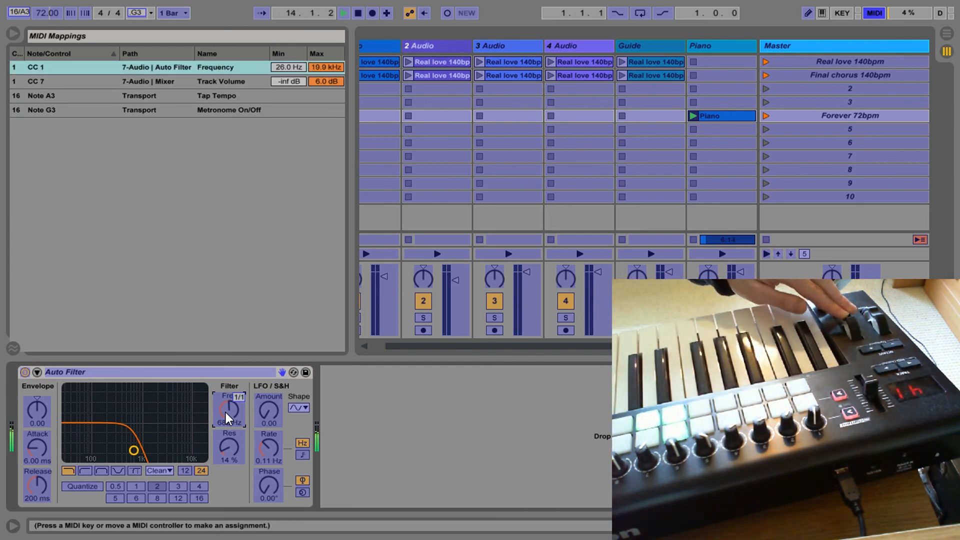
{"action": "key", "text": "ctrl+m"}
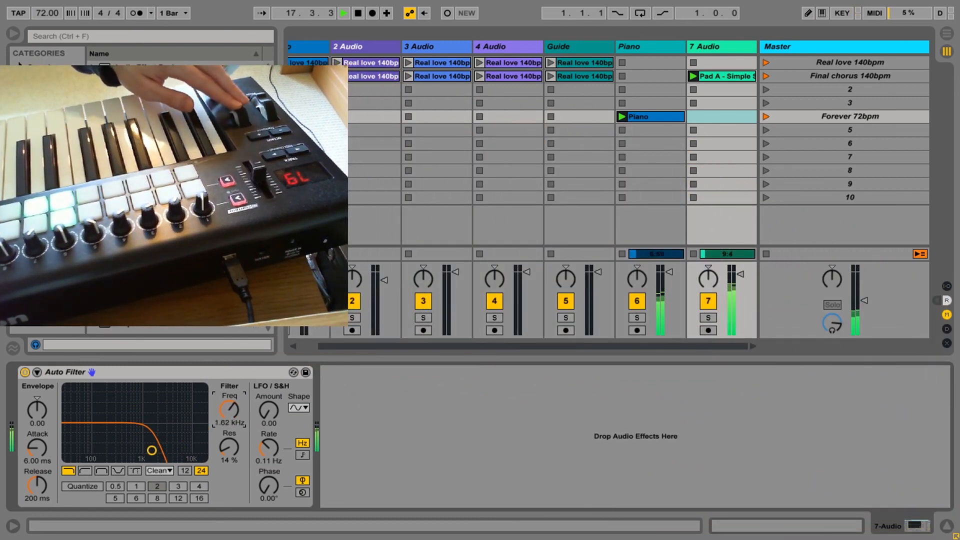
{"action": "left_click_drag", "start_coordinate": [856, 304], "coordinate": [863, 281]}
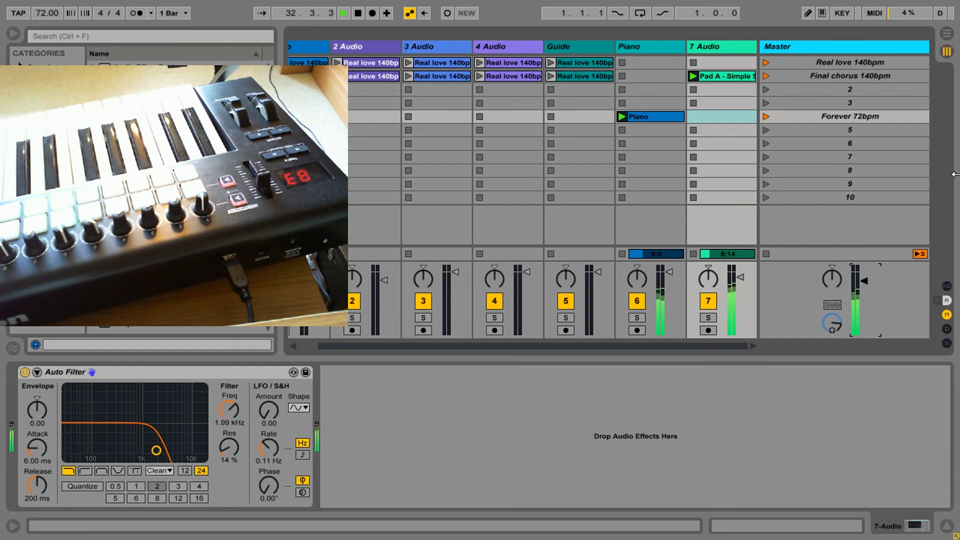
{"action": "left_click_drag", "start_coordinate": [864, 282], "coordinate": [864, 287]}
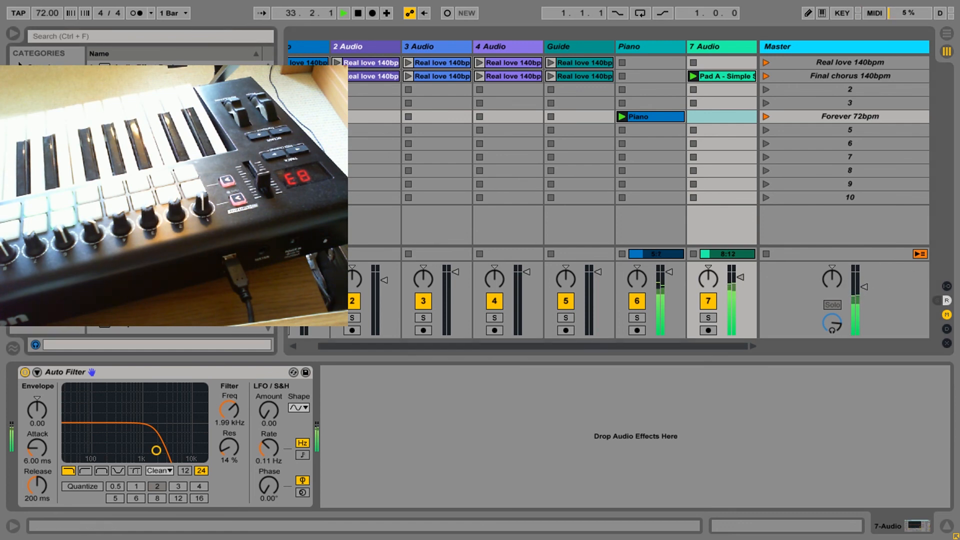
- Search the browser for "pad a" and place Pad A - Summer Camp.flac in the 4 Audio slot of the Forever 72bpm scene
{"action": "key", "text": "ctrl+f"}
{"action": "type", "text": "pad a"}
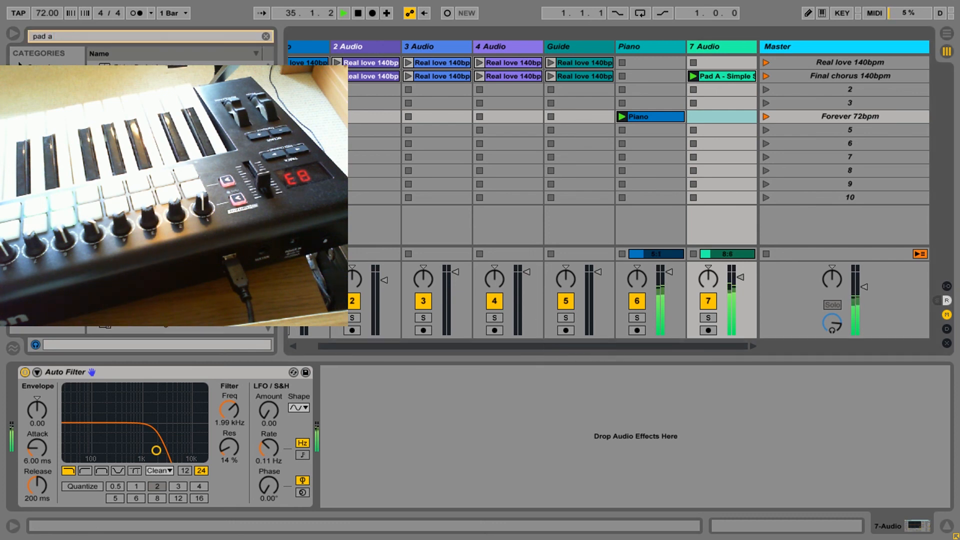
{"action": "left_click_drag", "start_coordinate": [170, 215], "coordinate": [515, 119]}
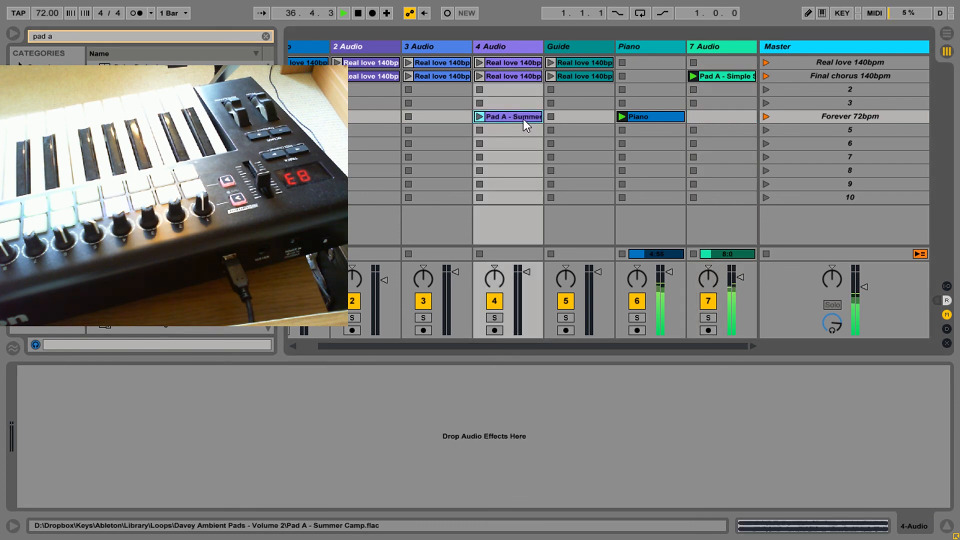
{"action": "left_click", "coordinate": [523, 119]}
- Select the 4 Audio track, search the browser for "filter", and load an Auto Filter onto it
{"action": "left_click", "coordinate": [505, 48]}
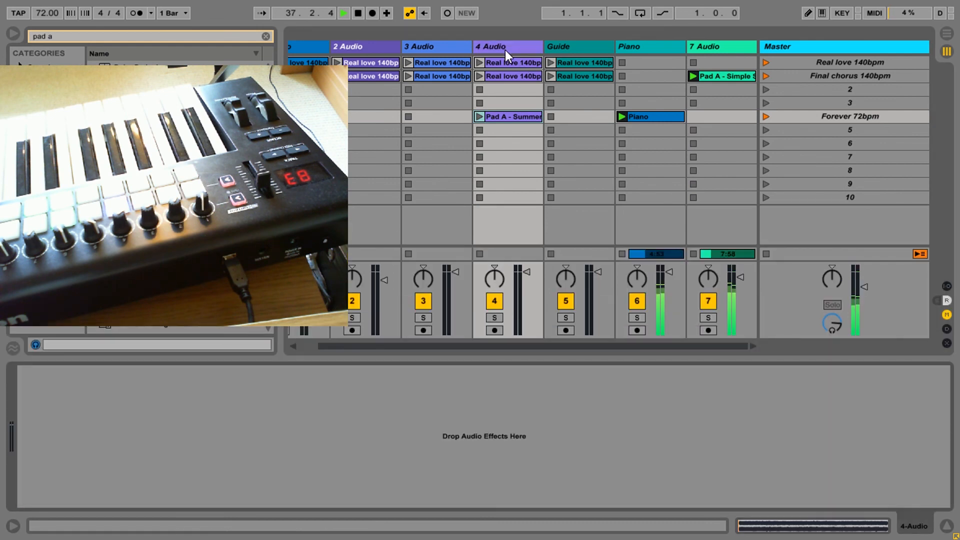
{"action": "type", "text": "filter"}
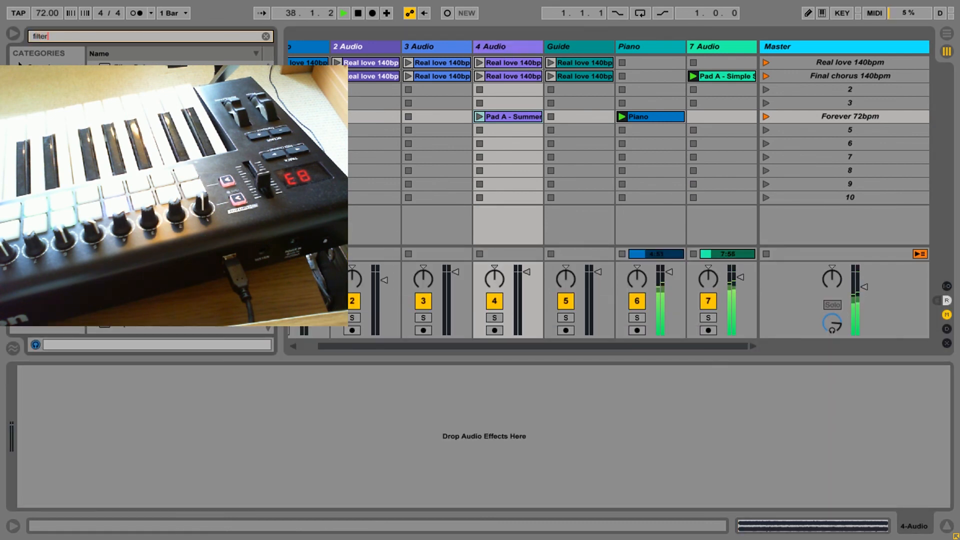
{"action": "key", "text": "Return"}
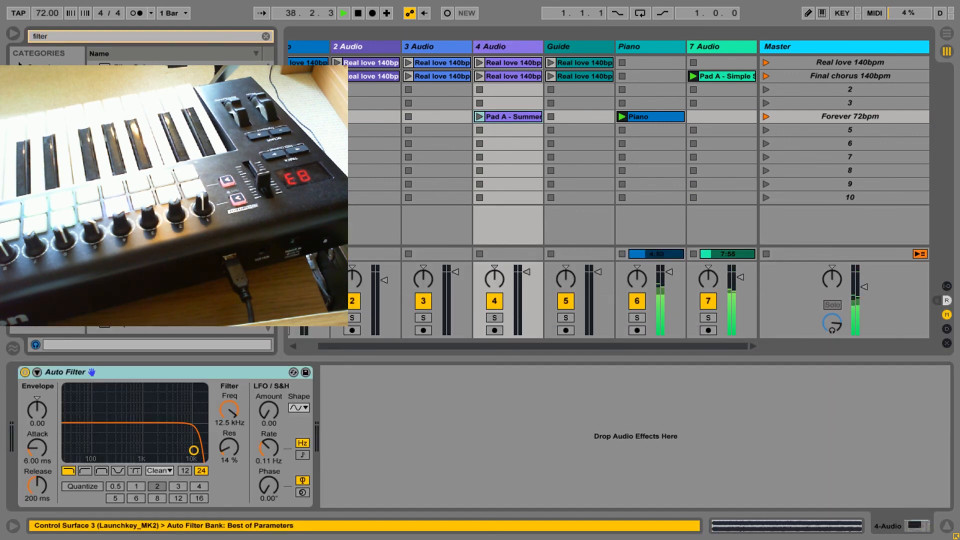
- MIDI-map the 4 Audio Auto Filter's frequency to the controller's CC 21 knob, and raise the master volume slightly
{"action": "key", "text": "ctrl+m"}
{"action": "left_click", "coordinate": [227, 412]}
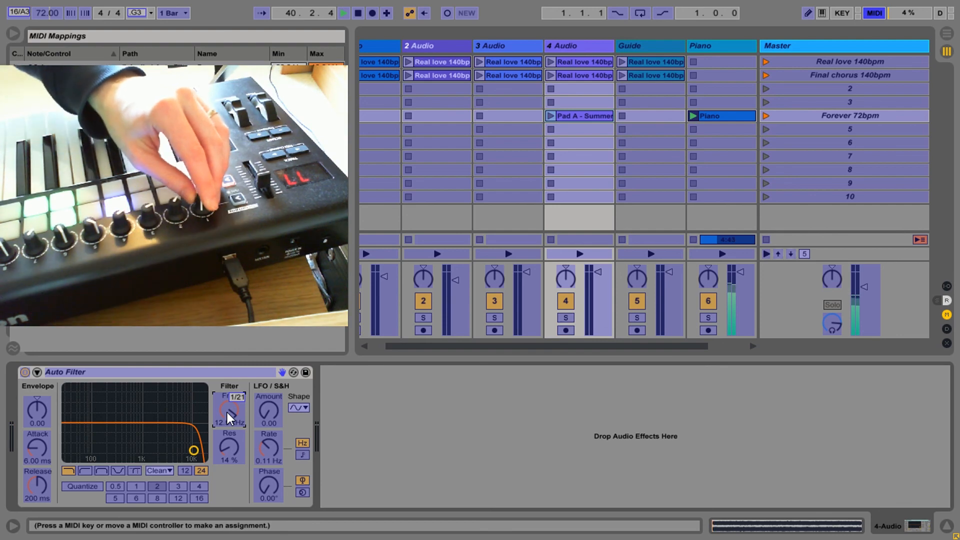
{"action": "key", "text": "ctrl+m"}
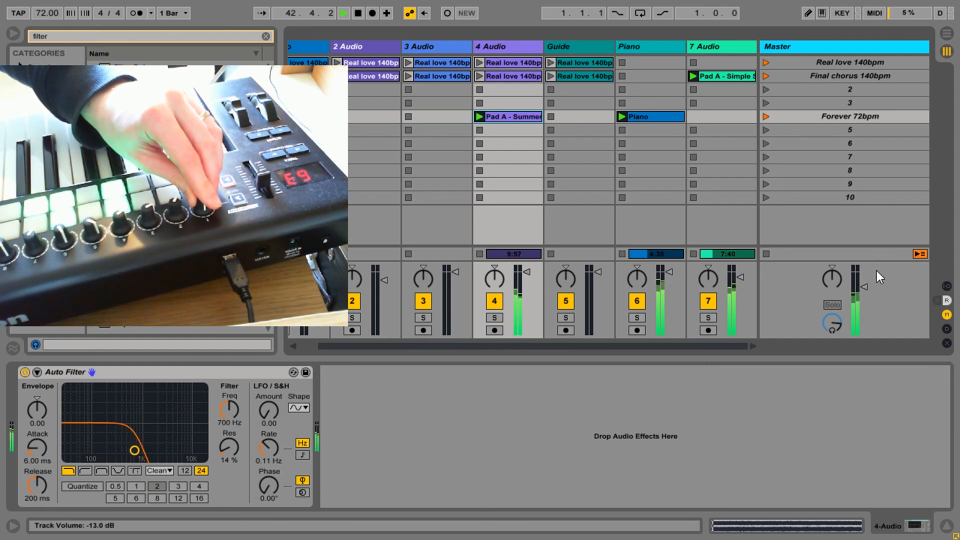
{"action": "left_click_drag", "start_coordinate": [864, 287], "coordinate": [865, 277]}
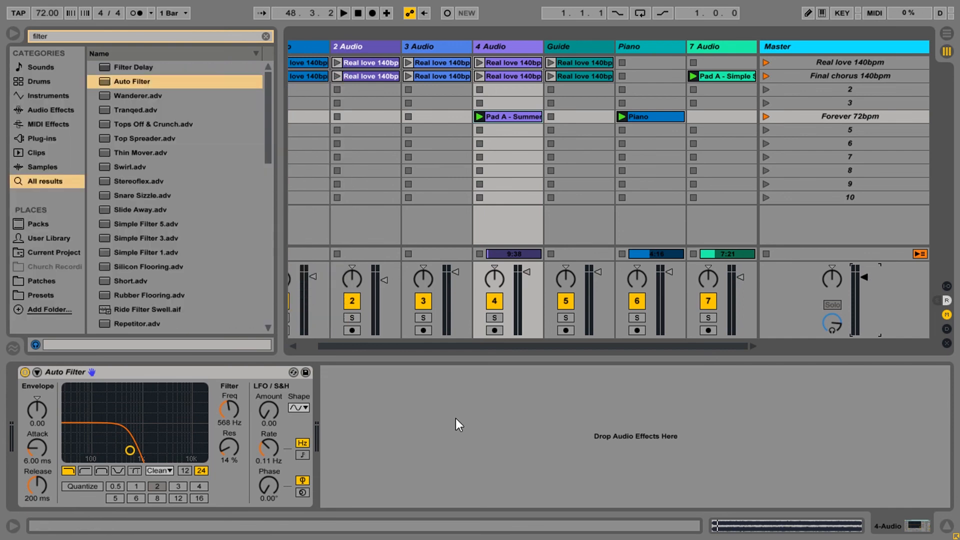
{"action": "left_click", "coordinate": [805, 75]}
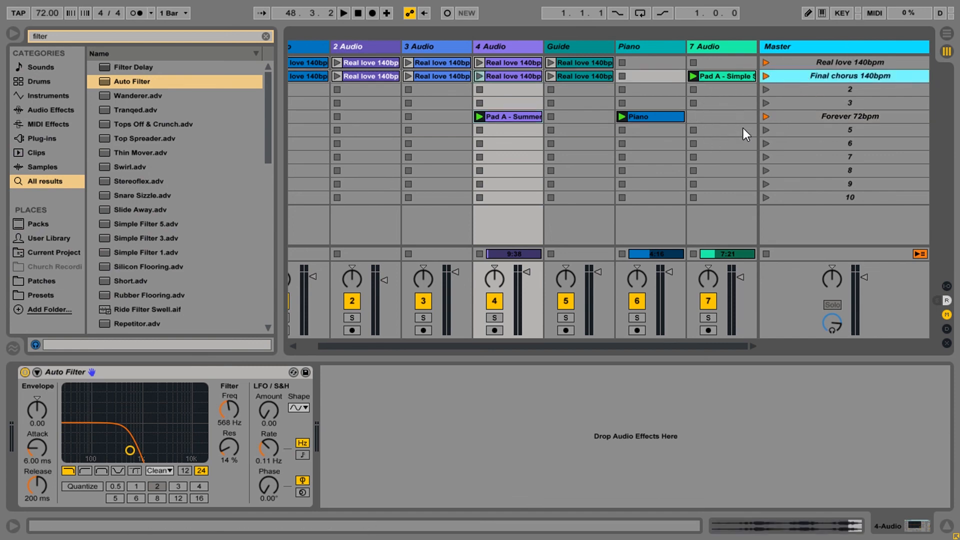
{"action": "left_click", "coordinate": [730, 130]}
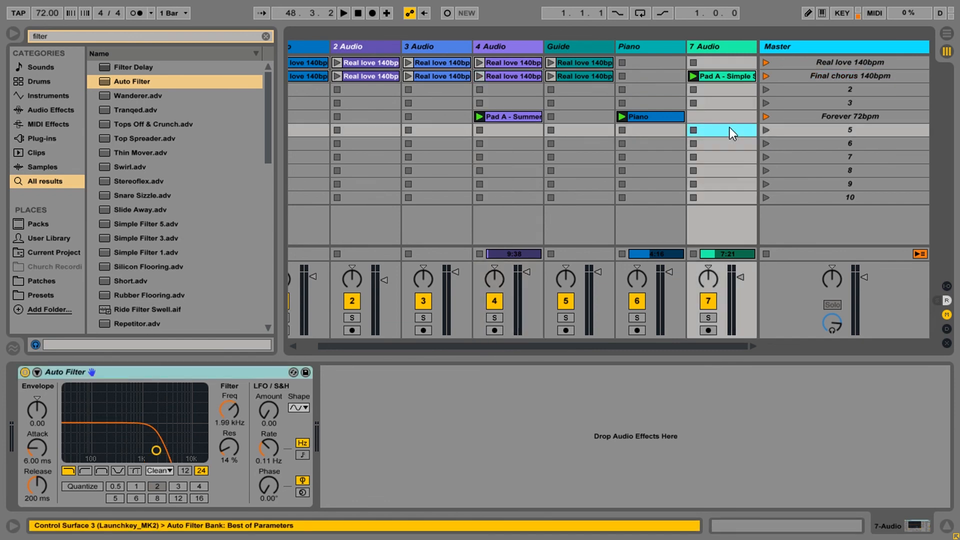
{"action": "left_click", "coordinate": [713, 91]}
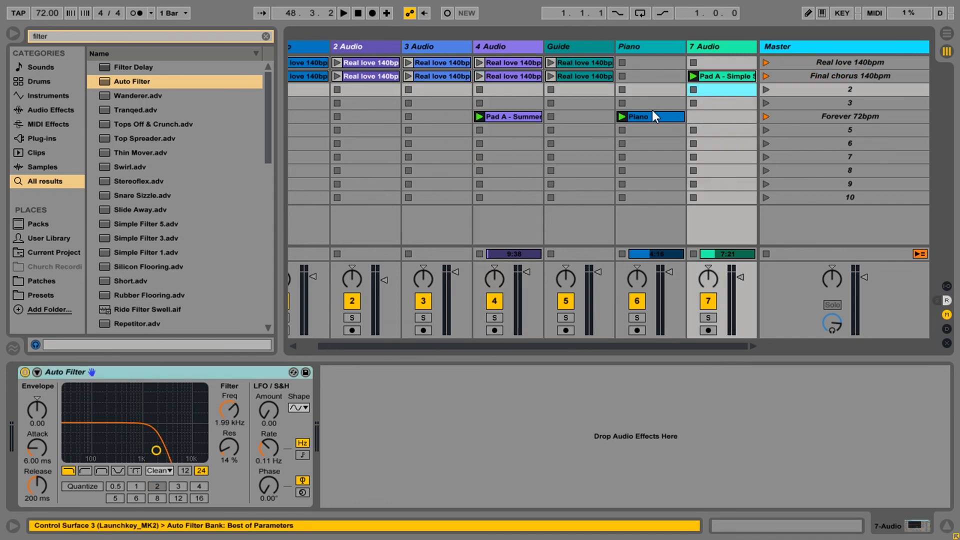
{"action": "left_click", "coordinate": [655, 131]}
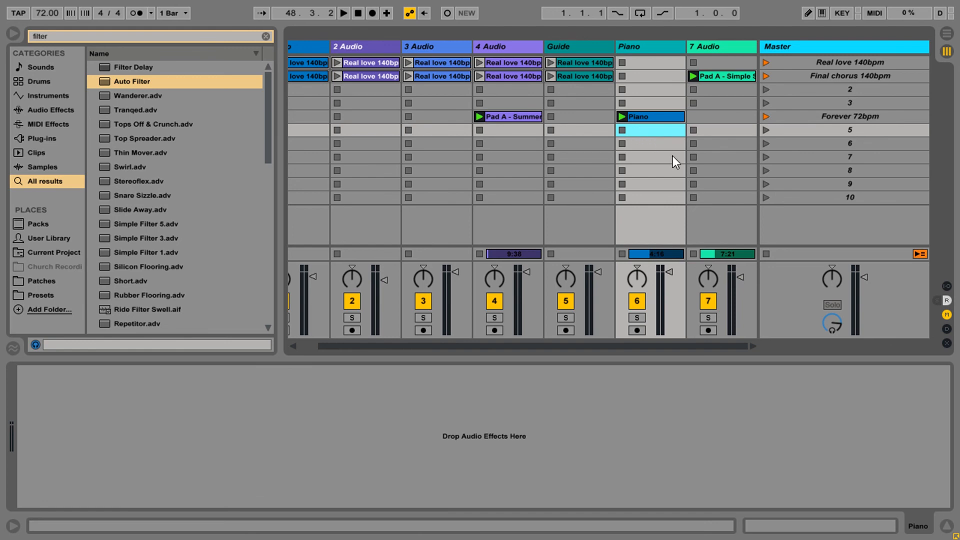
- Search the browser for "pad g" and place Pad G - Simple Simon.flac in the 7 Audio slot of scene 5
{"action": "left_click", "coordinate": [731, 130]}
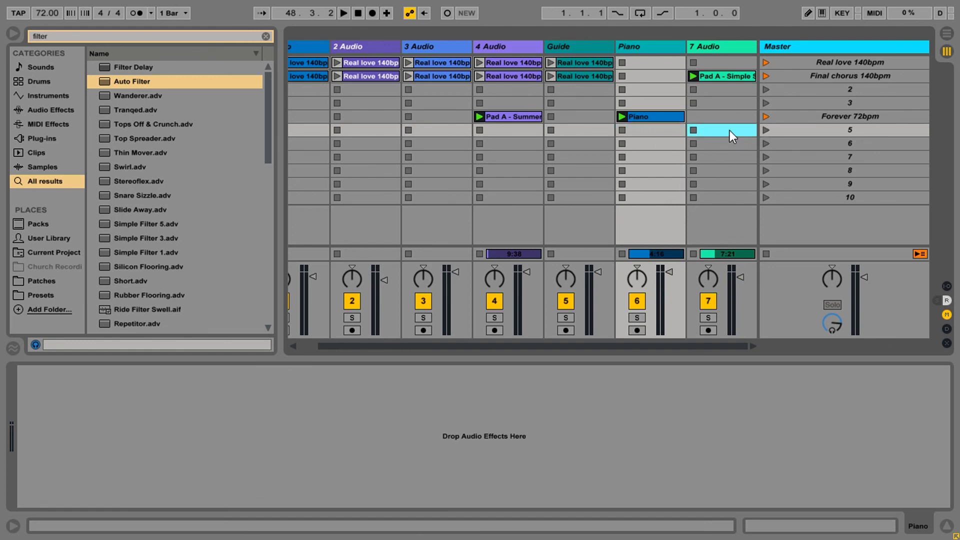
{"action": "key", "text": "ctrl+f"}
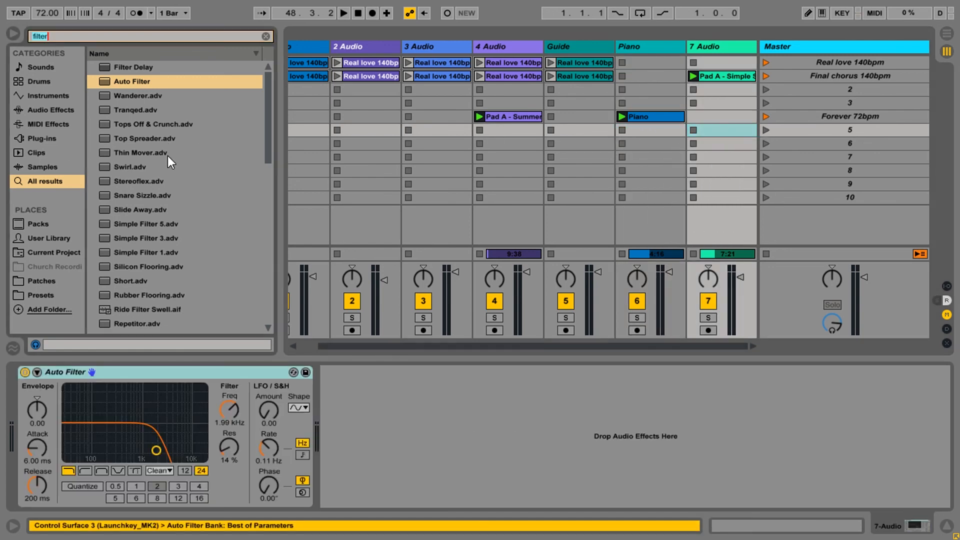
{"action": "type", "text": "pad g"}
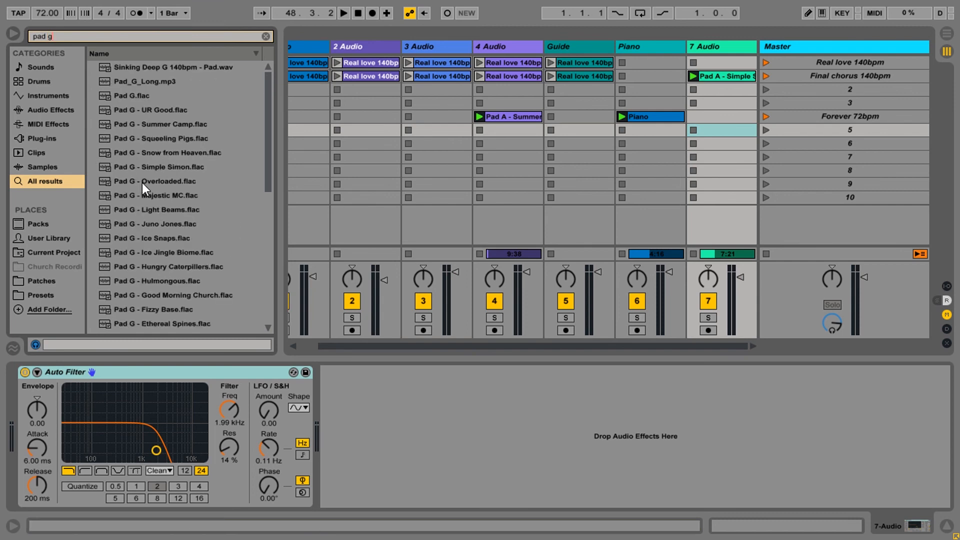
{"action": "left_click_drag", "start_coordinate": [142, 169], "coordinate": [731, 134]}
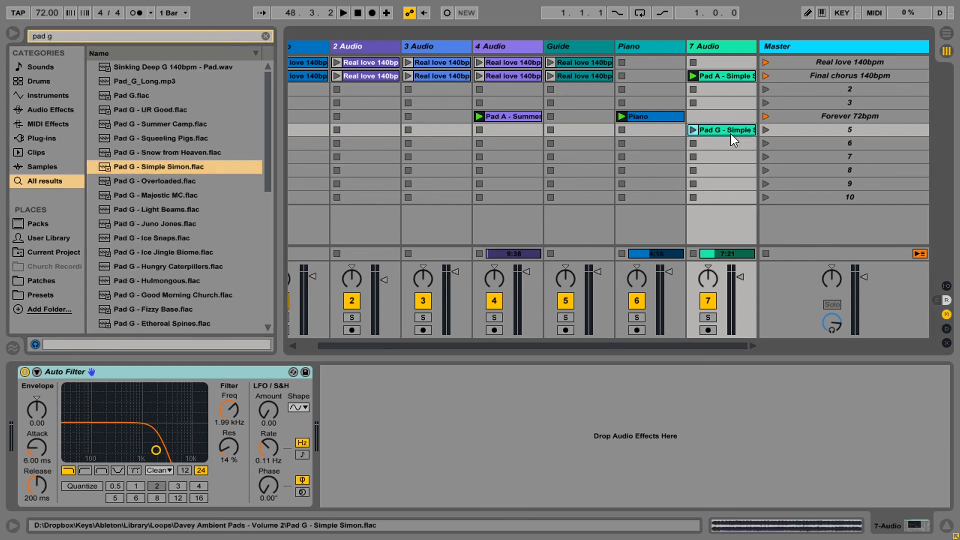
- Test the key change by playing the current pads and launching scene 5, replay it briefly with the metronome on, and stop playback
{"action": "left_click", "coordinate": [344, 13]}
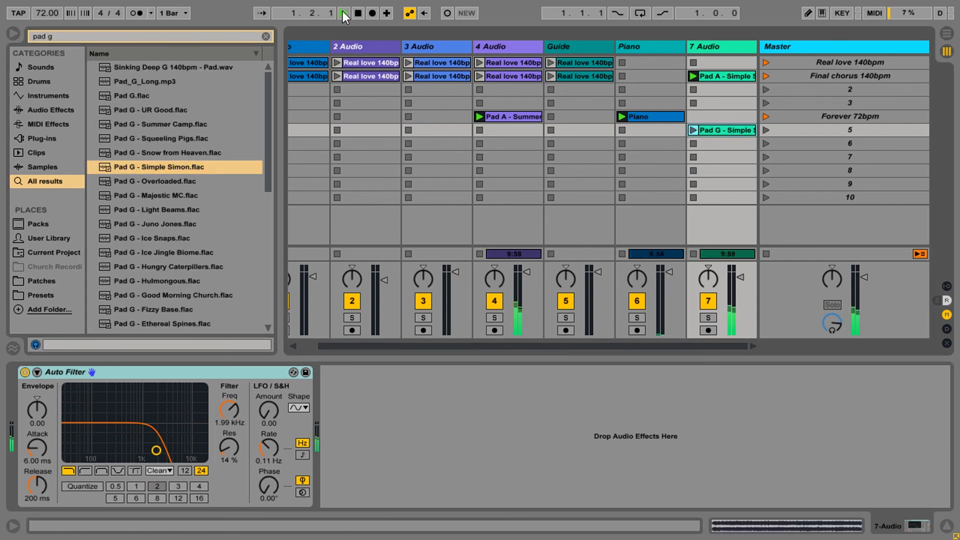
{"action": "left_click", "coordinate": [766, 129]}
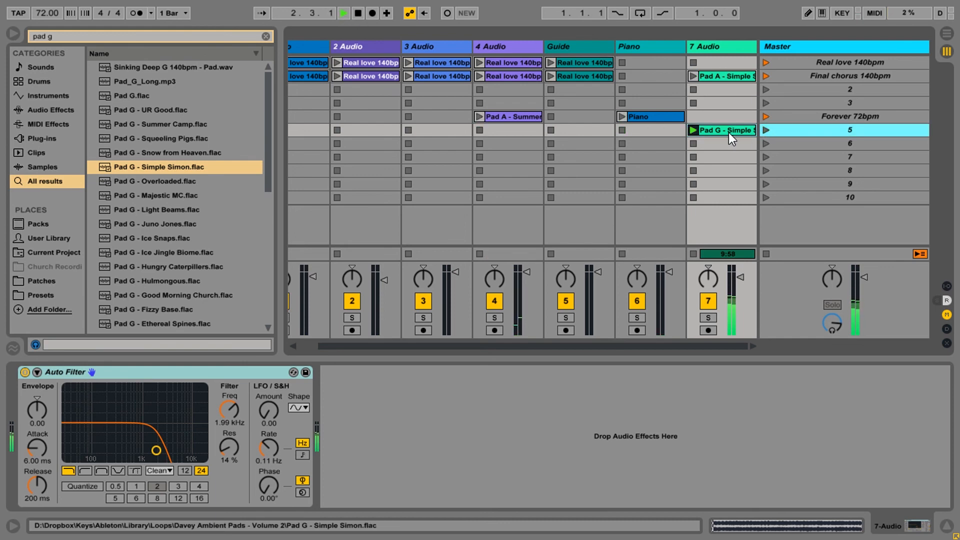
{"action": "key", "text": "space"}
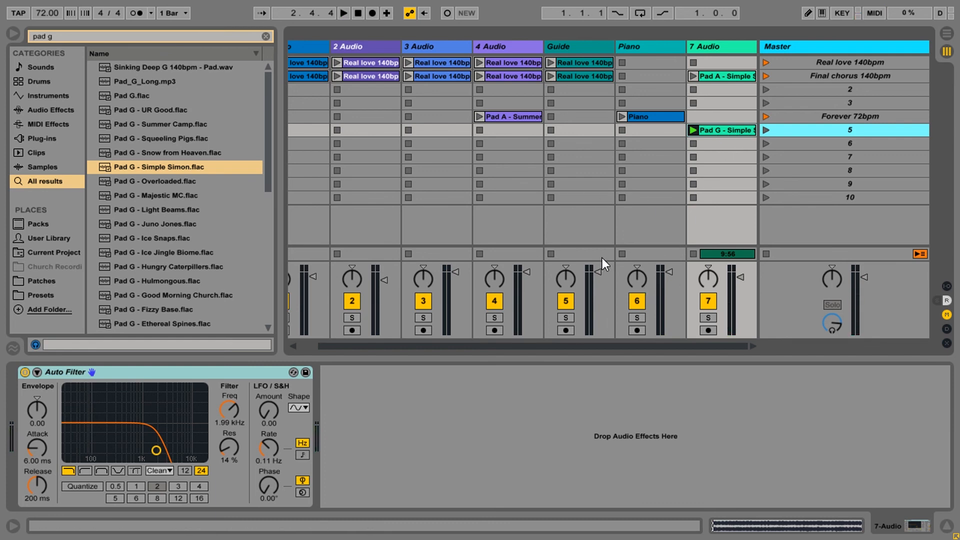
{"action": "key", "text": "space"}
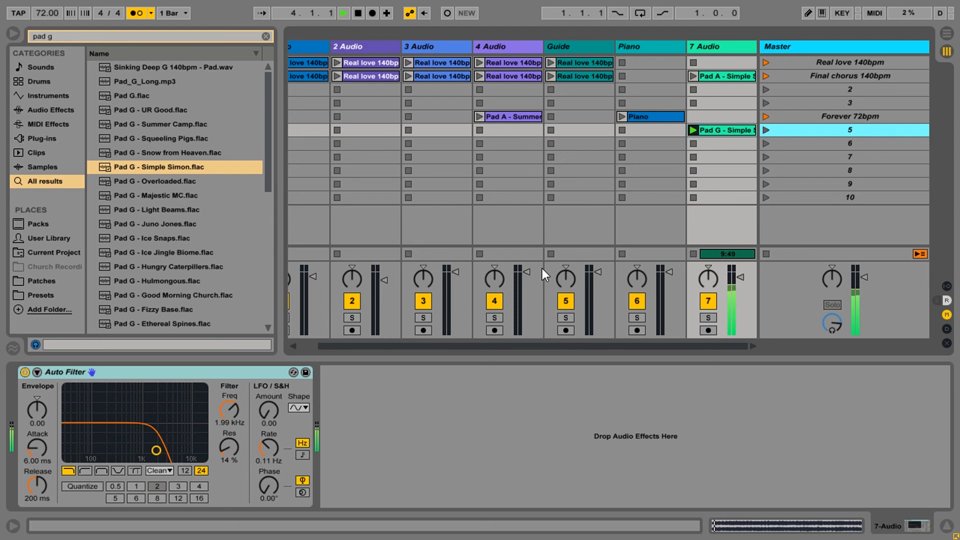
{"action": "key", "text": "space"}
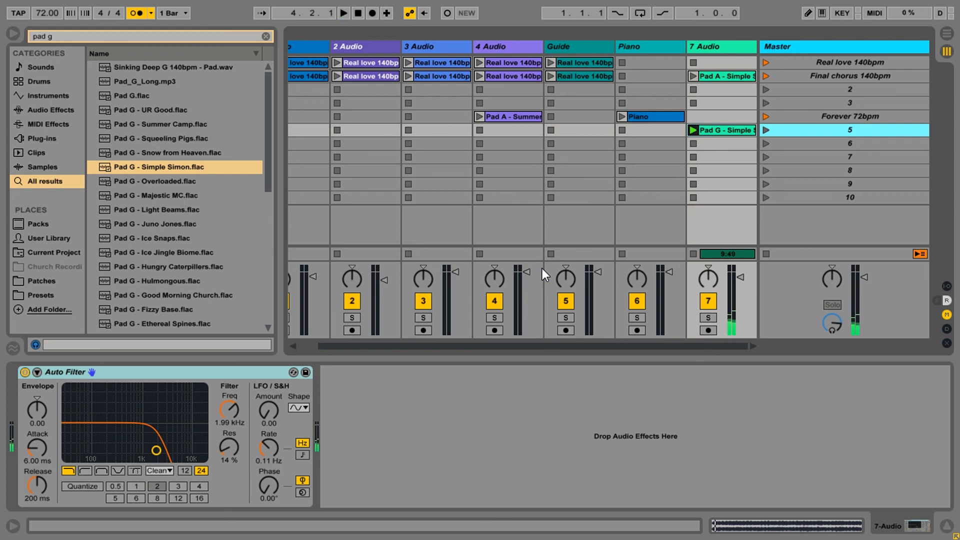